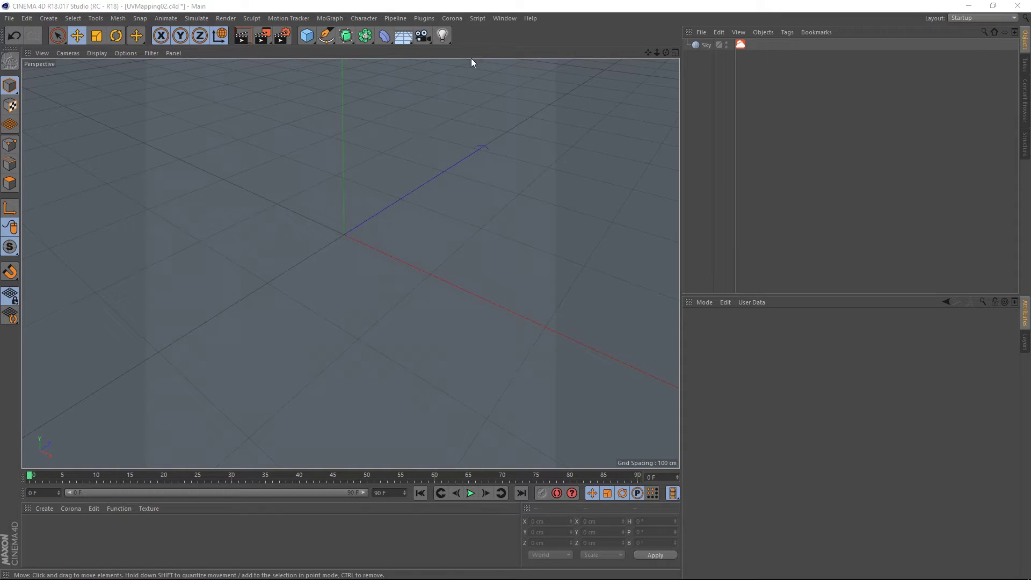
Step: Add a cube, apply a new Corona material to it, and make it an editable polygon object
{"action": "left_click", "coordinate": [307, 35]}
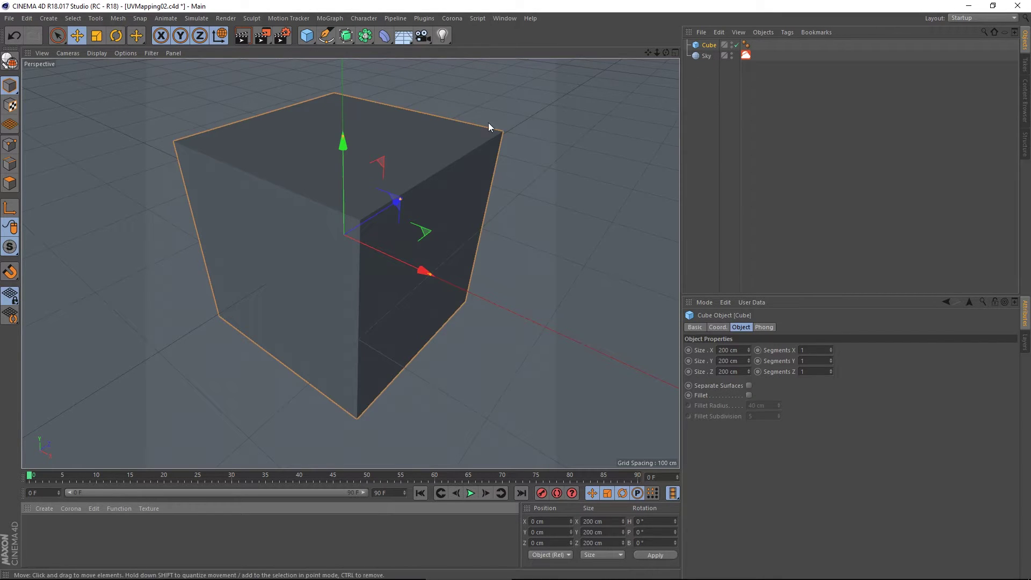
{"action": "left_click", "coordinate": [62, 508]}
{"action": "left_click", "coordinate": [86, 443]}
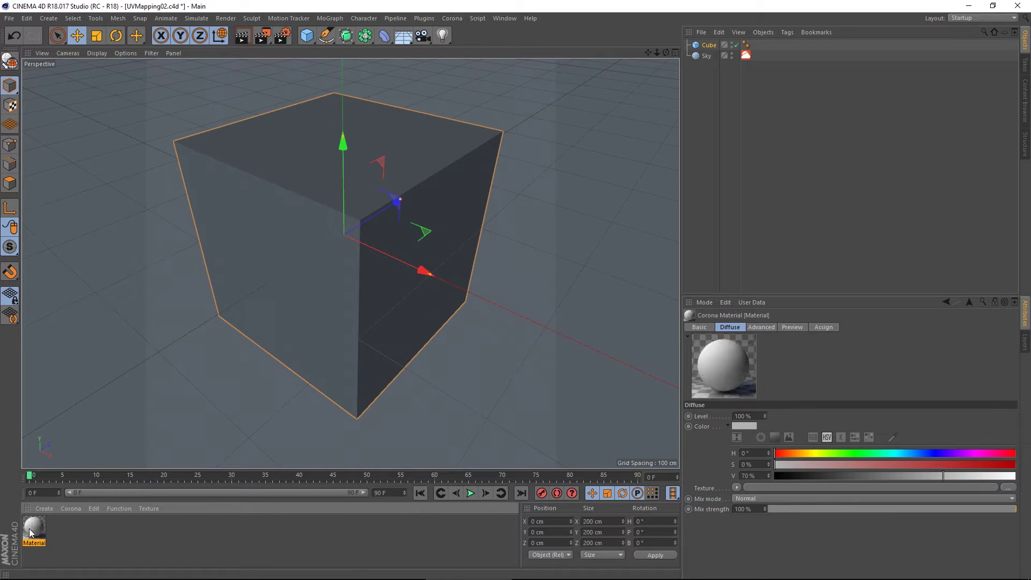
{"action": "left_click_drag", "start_coordinate": [34, 529], "coordinate": [330, 318]}
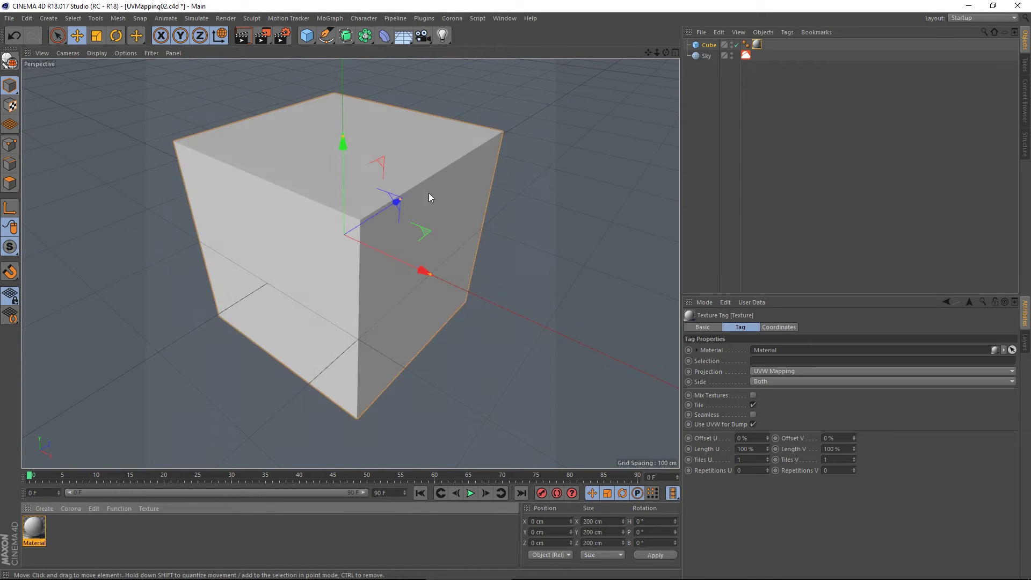
{"action": "right_click", "coordinate": [274, 152]}
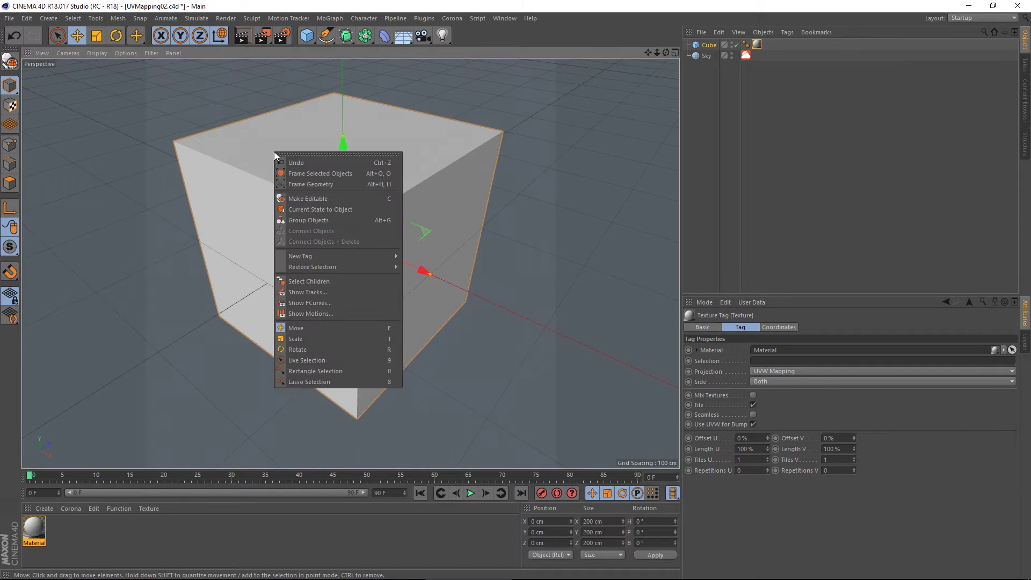
{"action": "left_click", "coordinate": [330, 199]}
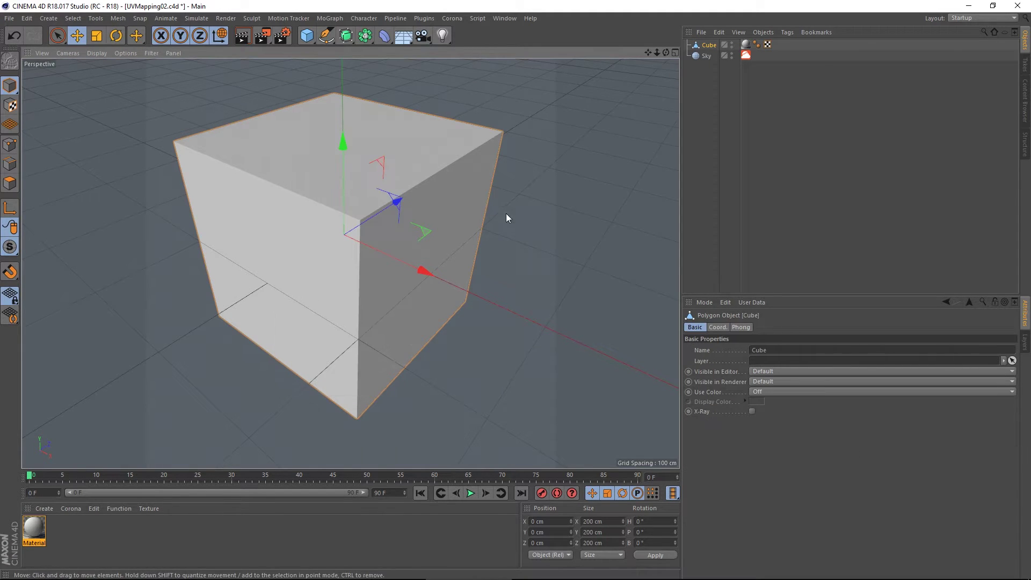
Step: Switch Cinema 4D to the BP - UV Edit layout
{"action": "left_click", "coordinate": [505, 19]}
{"action": "mouse_move", "coordinate": [517, 36]}
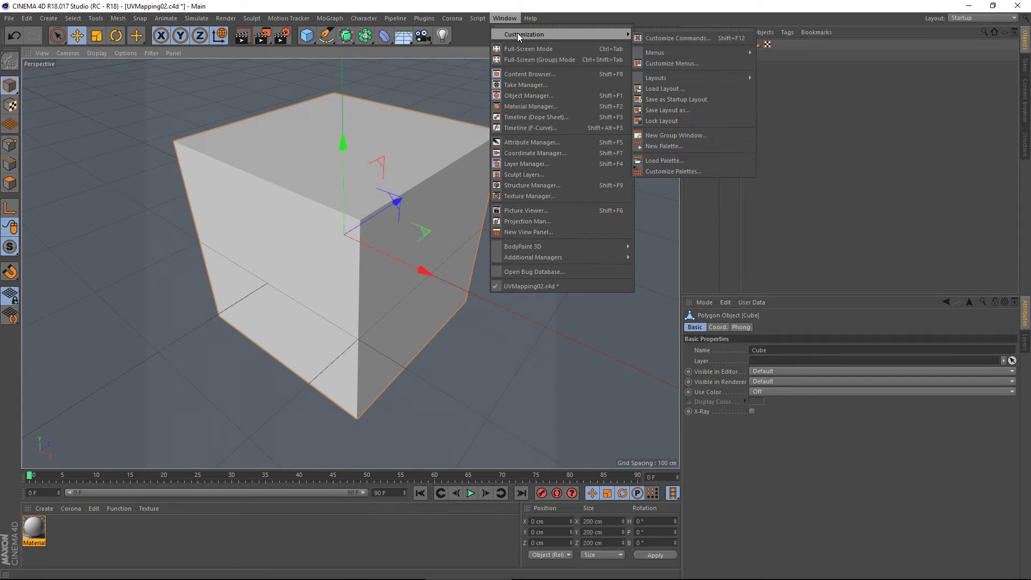
{"action": "mouse_move", "coordinate": [672, 79]}
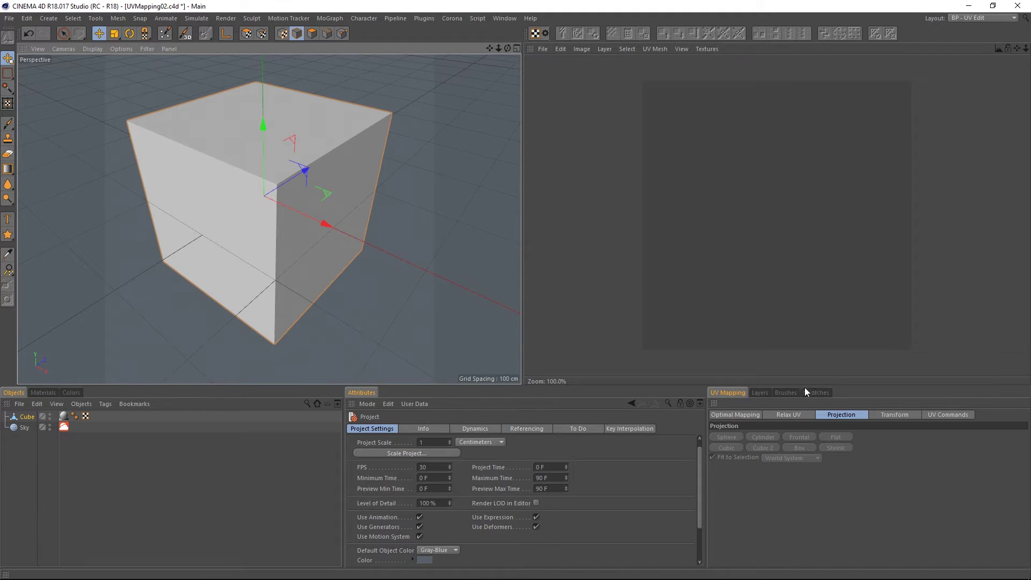
Step: In UV Polygons mode, try Spherical, Cylindrical and Frontal projections, then apply Box projection
{"action": "left_click", "coordinate": [246, 34]}
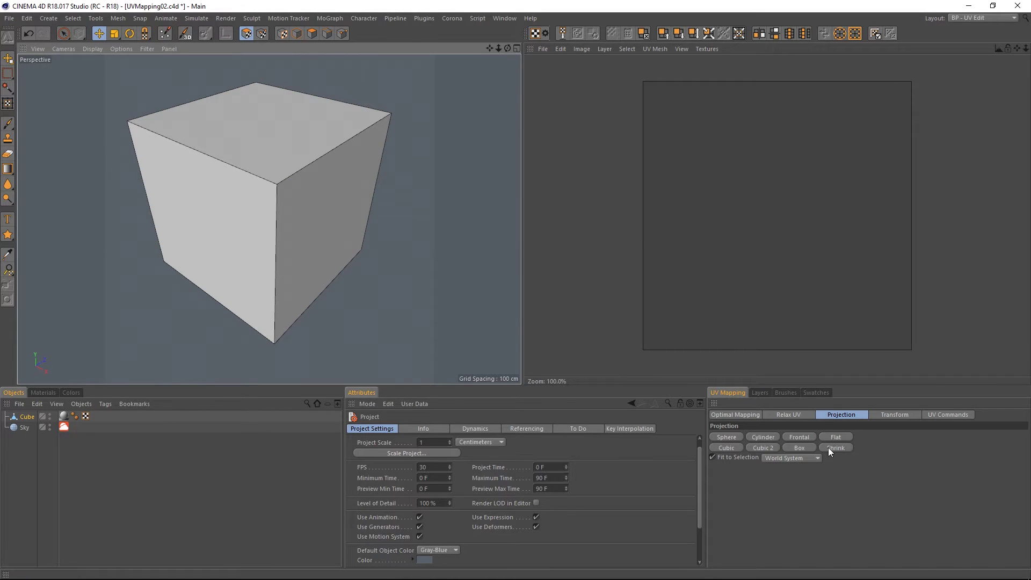
{"action": "left_click", "coordinate": [720, 437]}
{"action": "left_click", "coordinate": [759, 437]}
{"action": "left_click", "coordinate": [795, 437]}
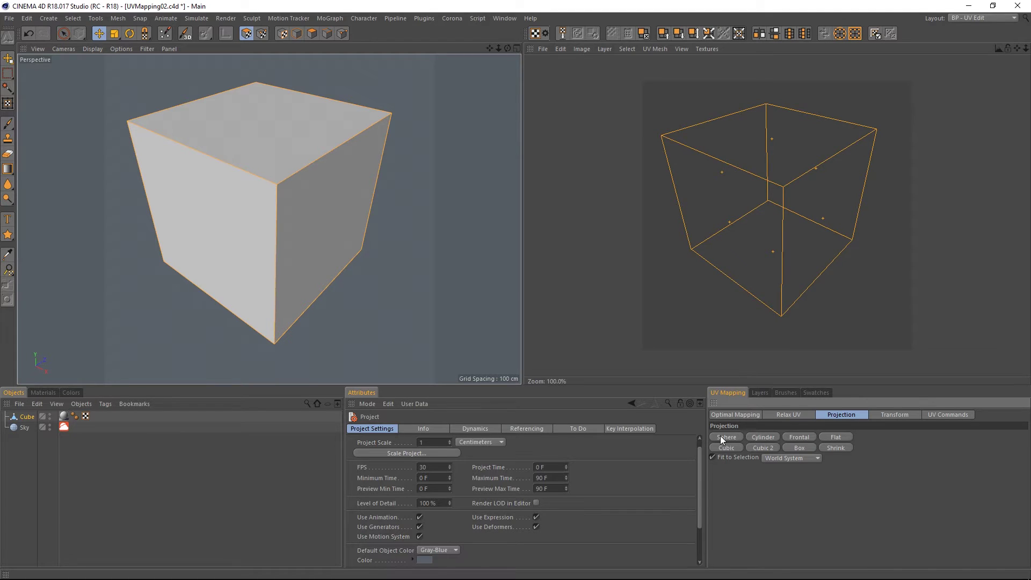
{"action": "left_click", "coordinate": [803, 449]}
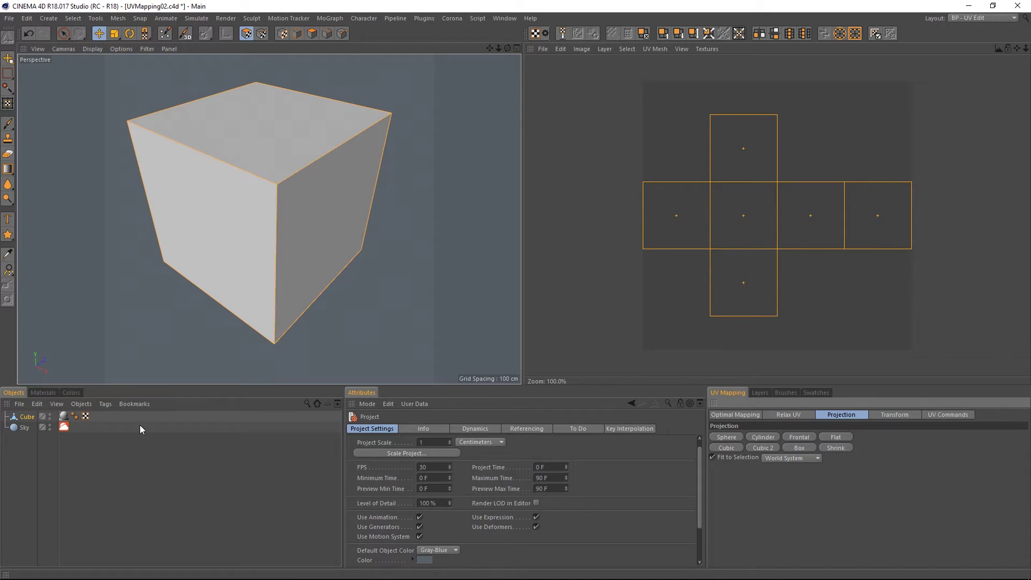
Step: Create a new 1024x1024 texture, Untitled_1.tif, for the cube
{"action": "left_click", "coordinate": [50, 394]}
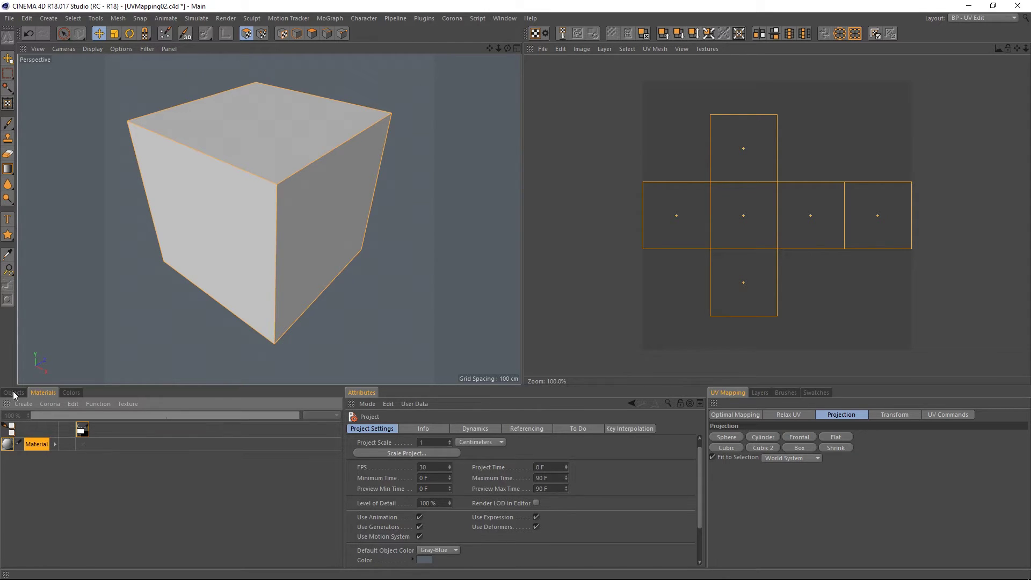
{"action": "left_click", "coordinate": [542, 49]}
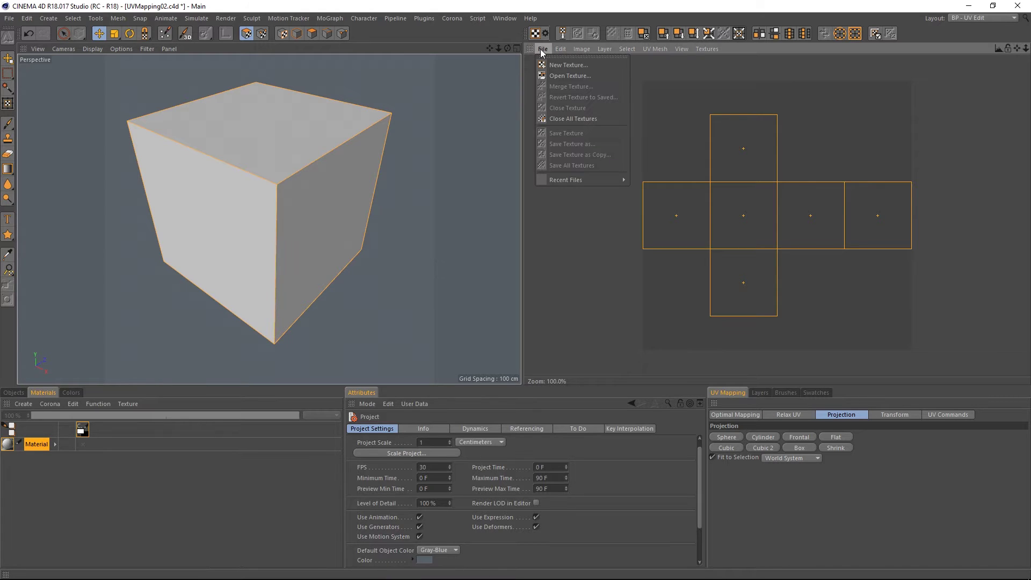
{"action": "left_click", "coordinate": [561, 61]}
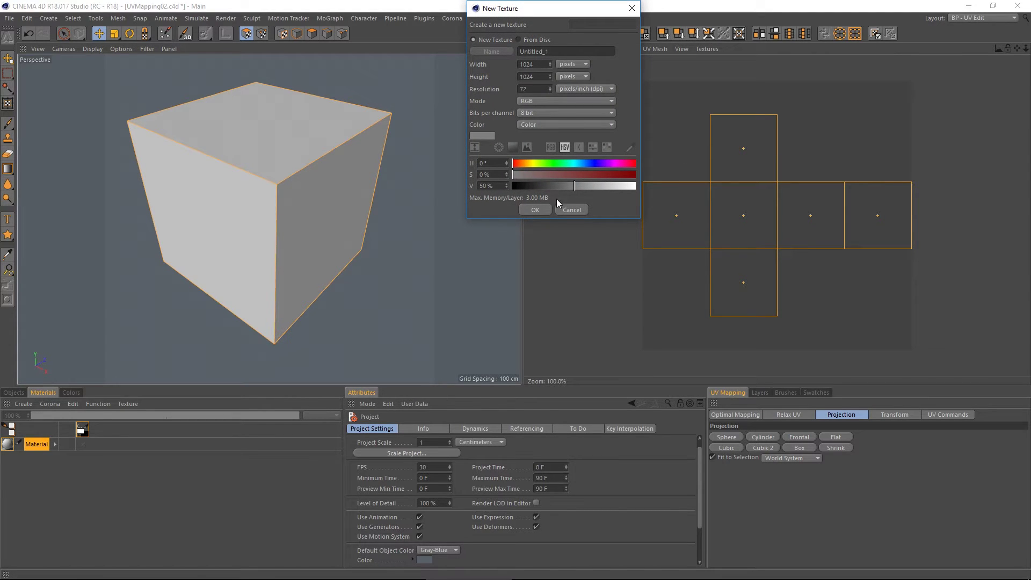
{"action": "left_click", "coordinate": [536, 210]}
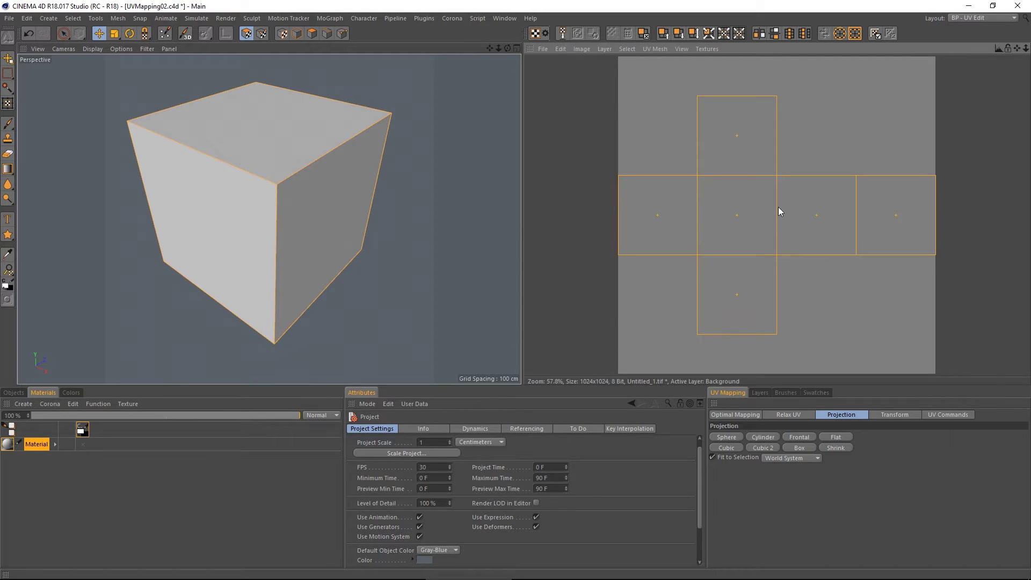
Step: Switch to texture mode and polygon mode with the cube's faces selected
{"action": "left_click", "coordinate": [664, 49]}
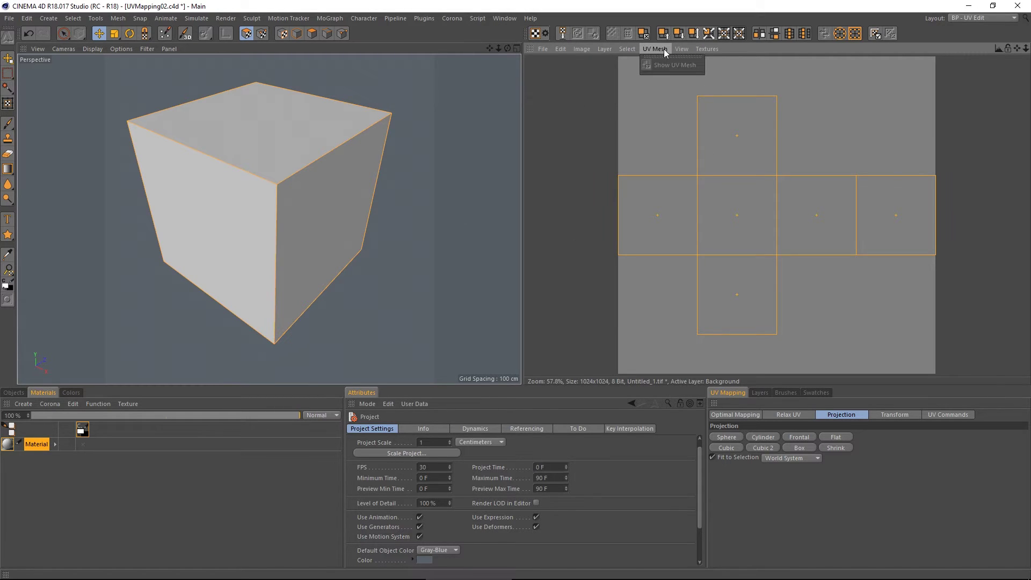
{"action": "left_click", "coordinate": [691, 120]}
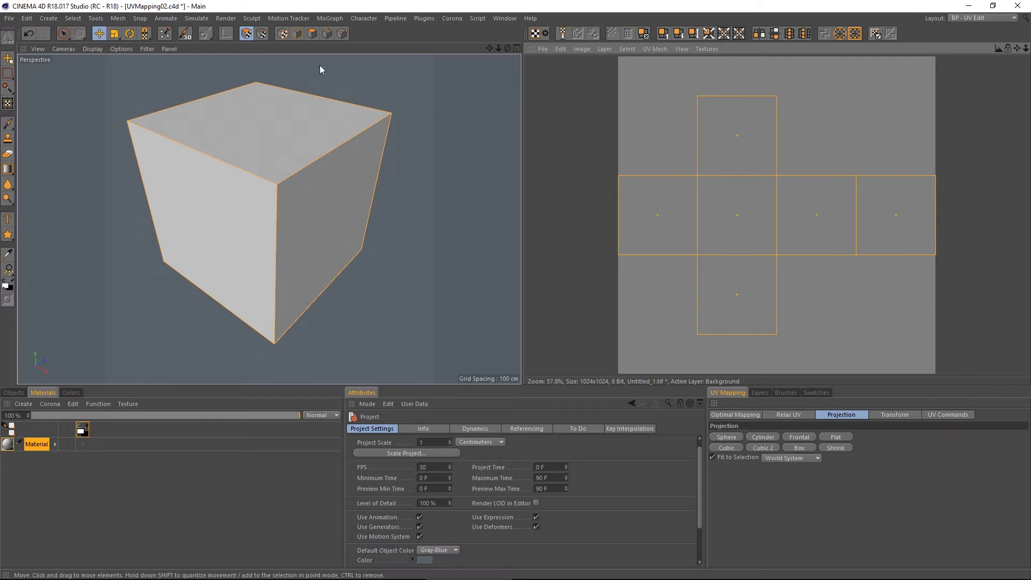
{"action": "left_click", "coordinate": [282, 34]}
{"action": "left_click", "coordinate": [296, 34]}
{"action": "left_click", "coordinate": [314, 34]}
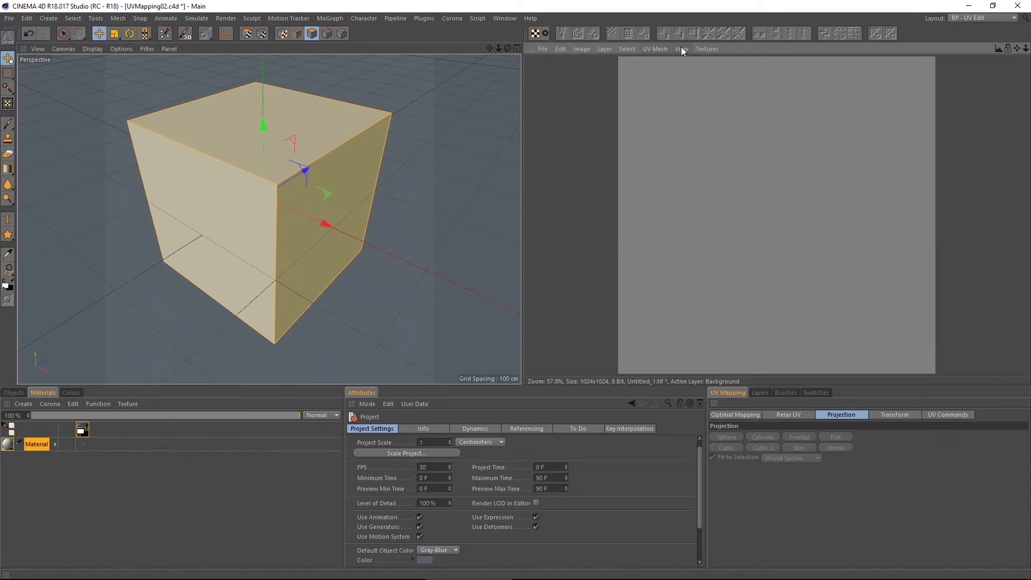
Step: Toggle Show UV Mesh on and off to check the cube's UV outline over the texture
{"action": "left_click", "coordinate": [657, 49]}
{"action": "left_click", "coordinate": [661, 64]}
{"action": "left_click", "coordinate": [654, 50]}
{"action": "left_click", "coordinate": [659, 67]}
{"action": "left_click", "coordinate": [653, 50]}
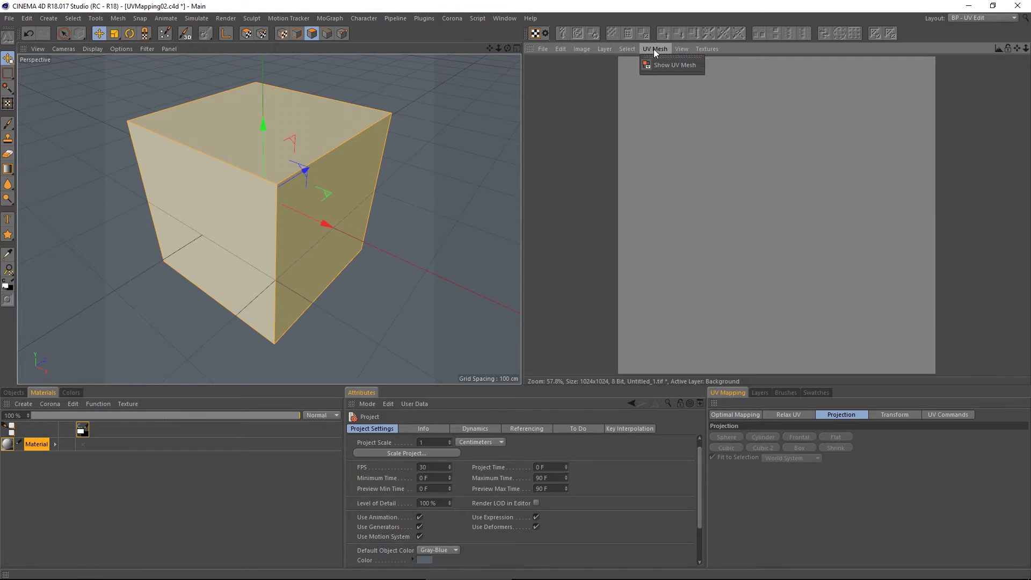
{"action": "left_click", "coordinate": [673, 70]}
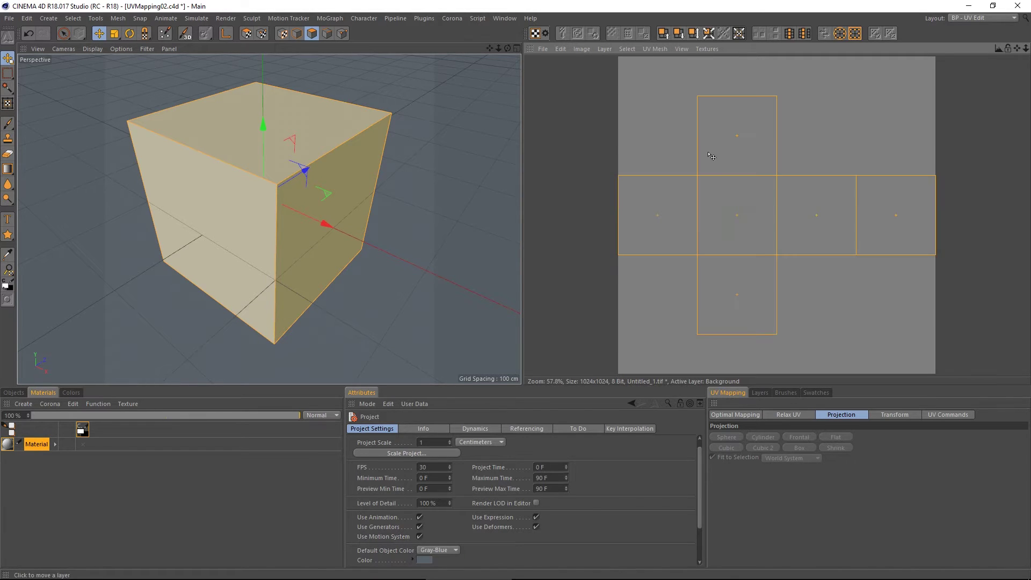
{"action": "left_click", "coordinate": [655, 50]}
{"action": "left_click", "coordinate": [663, 66]}
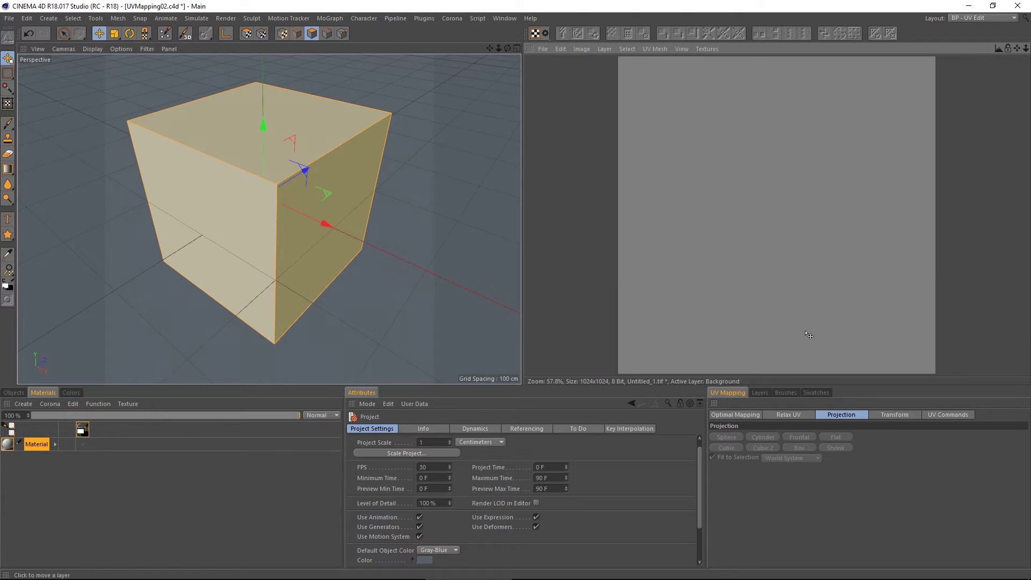
Step: Create a UV Mesh Layer from the Layers tab and toggle its visibility to check it
{"action": "left_click", "coordinate": [760, 392]}
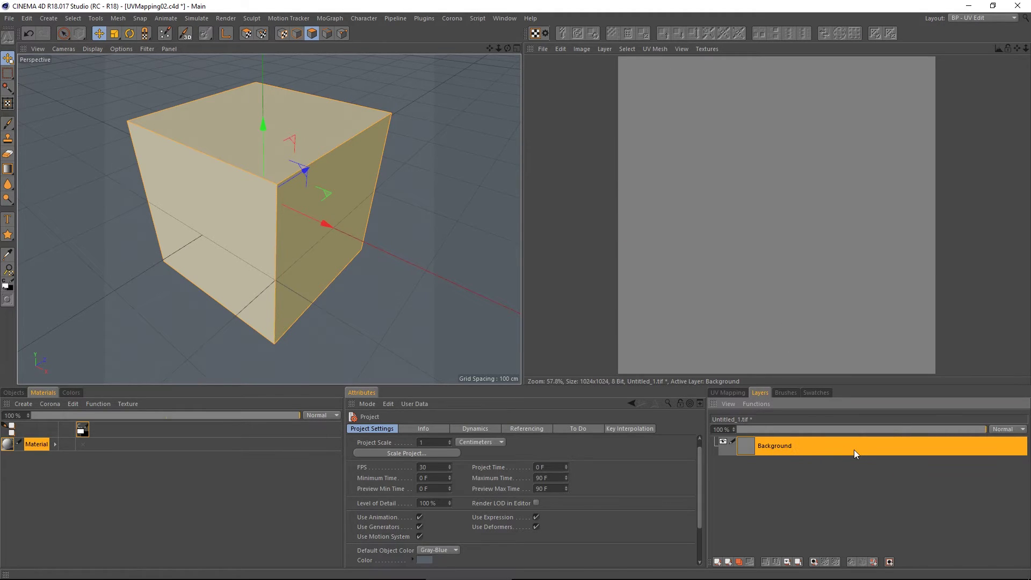
{"action": "left_click", "coordinate": [604, 48]}
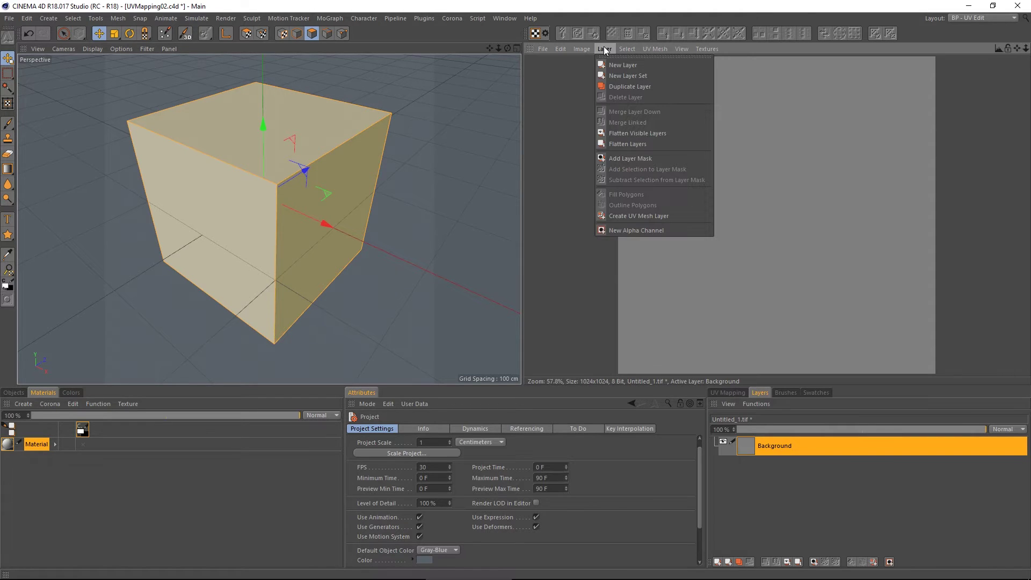
{"action": "left_click", "coordinate": [634, 218]}
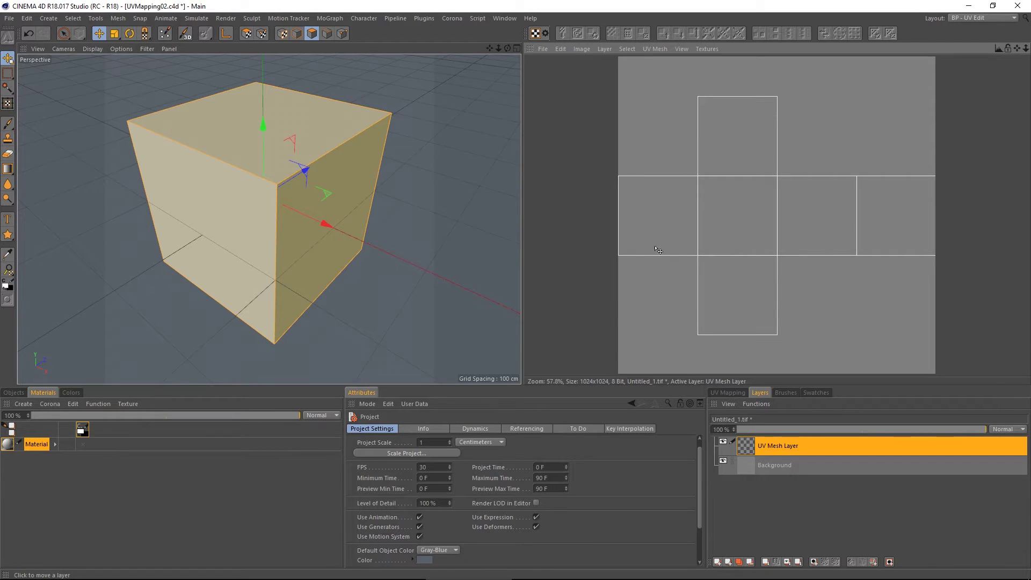
{"action": "left_click", "coordinate": [723, 444]}
{"action": "left_click", "coordinate": [723, 444]}
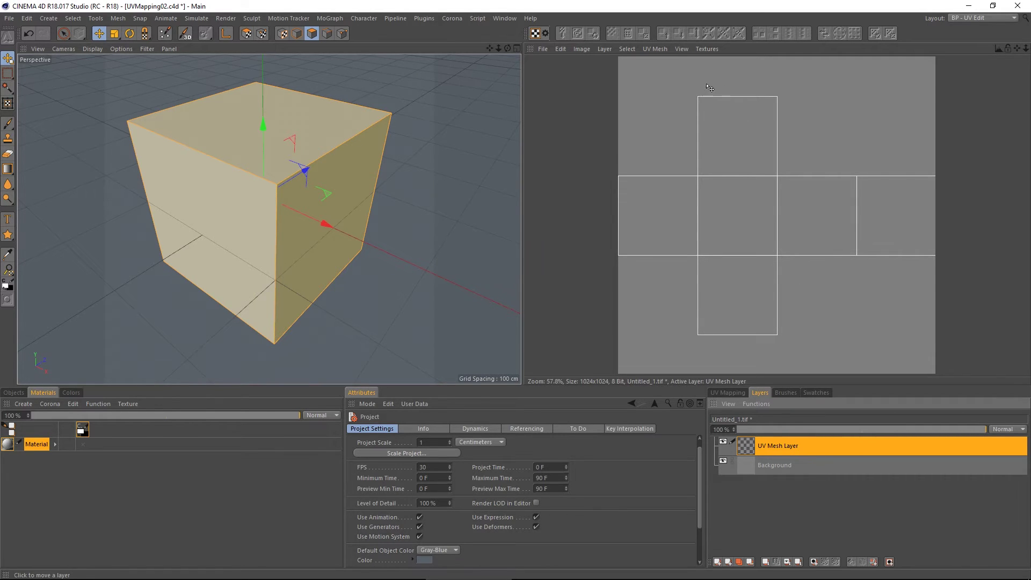
Step: Save the texture in Photoshop format over BP UV Test.psd, then select the cube's material tag
{"action": "left_click", "coordinate": [543, 49]}
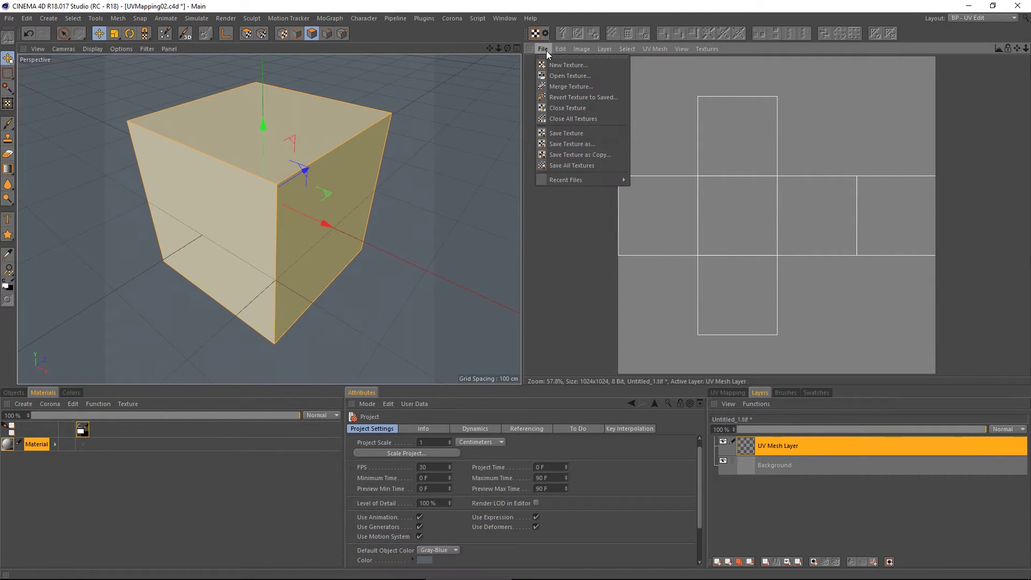
{"action": "left_click", "coordinate": [582, 134]}
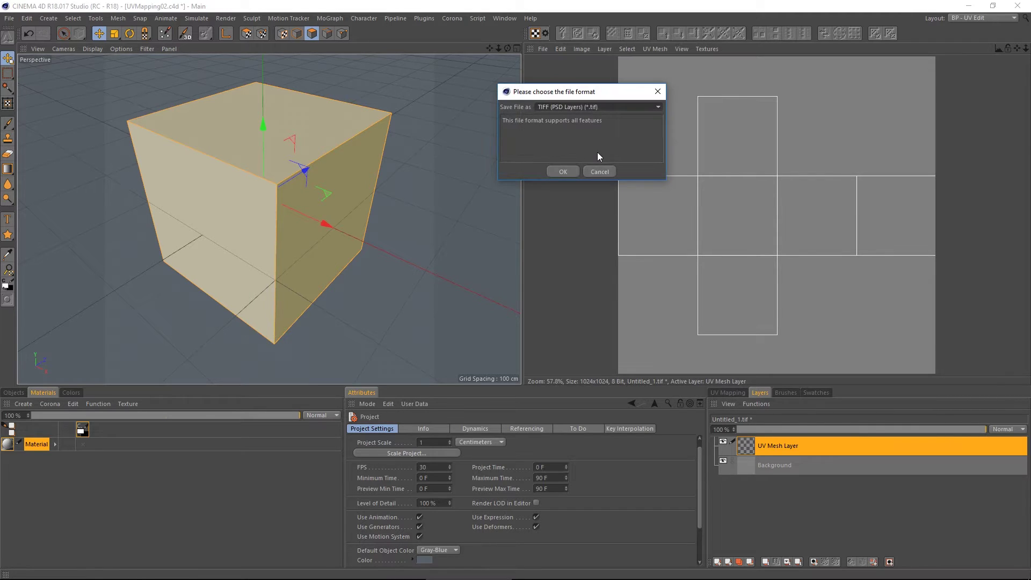
{"action": "left_click", "coordinate": [659, 107]}
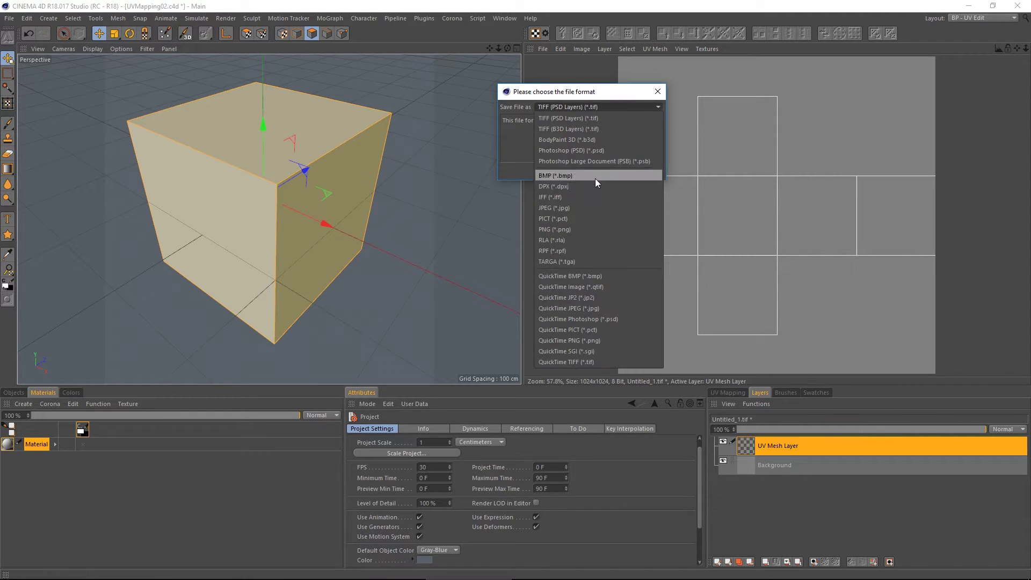
{"action": "left_click", "coordinate": [598, 153]}
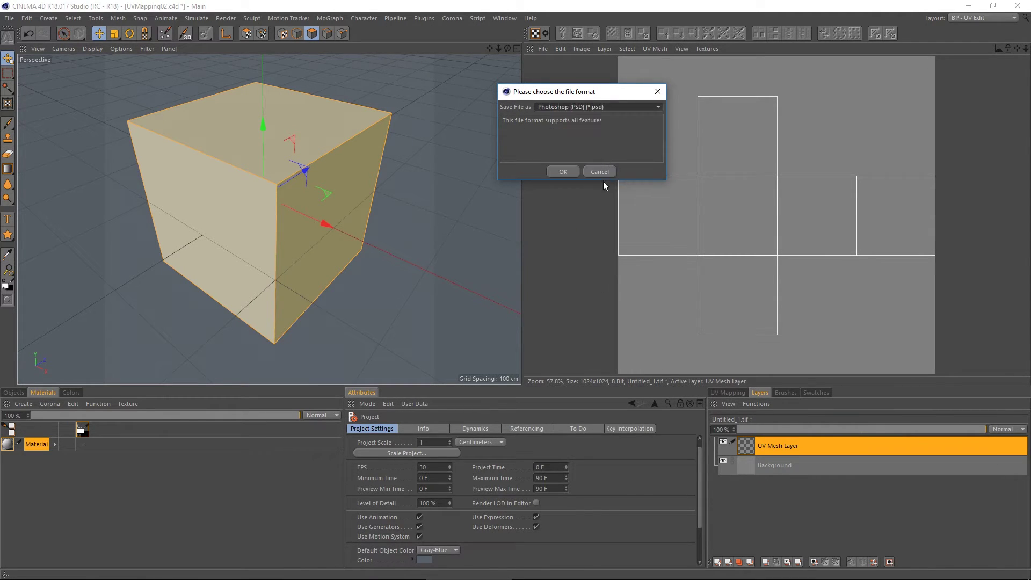
{"action": "left_click", "coordinate": [564, 172]}
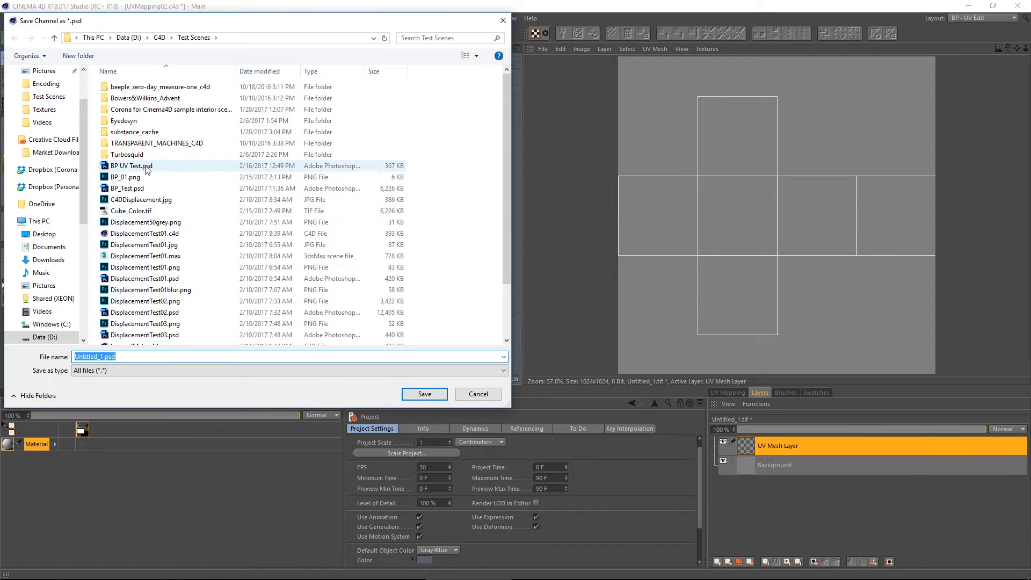
{"action": "double_click", "coordinate": [147, 168]}
{"action": "left_click", "coordinate": [542, 295]}
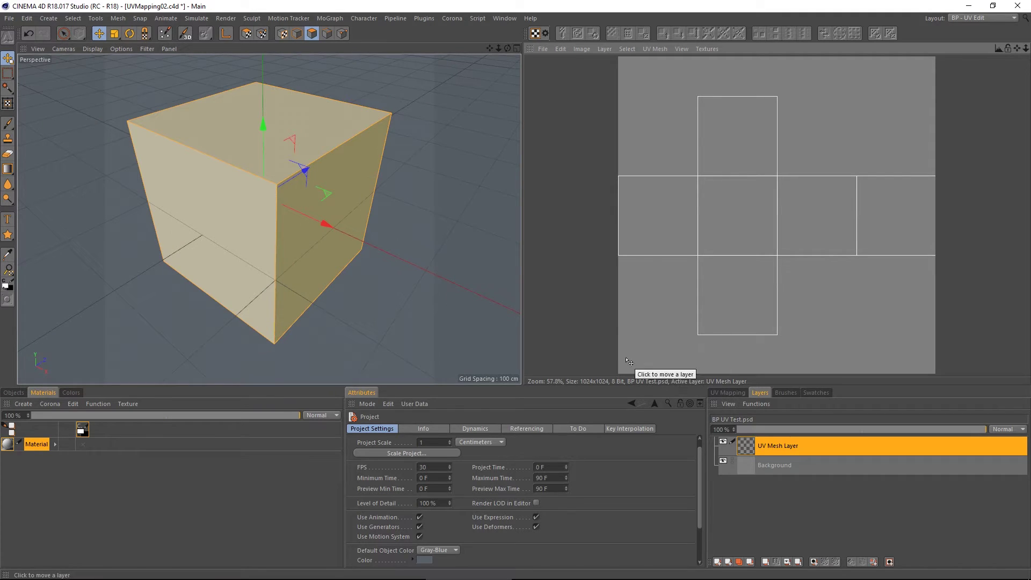
{"action": "left_click", "coordinate": [14, 394]}
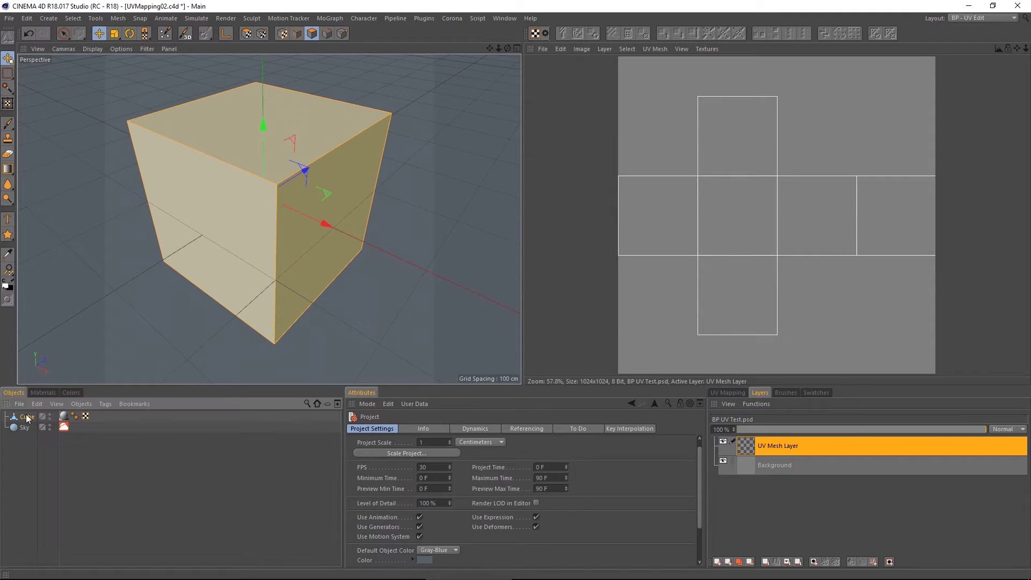
{"action": "left_click", "coordinate": [64, 417]}
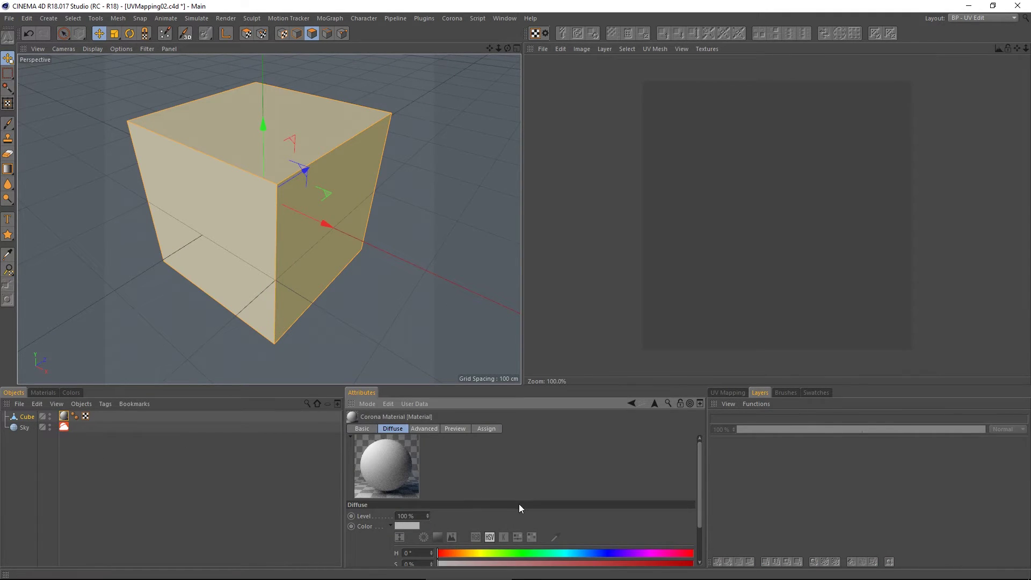
Step: Load BP UV Test.psd as the Diffuse texture, deselect the polygons, and reselect the cube's texture tag
{"action": "scroll", "coordinate": [574, 462], "scroll_direction": "down", "scroll_amount": 2}
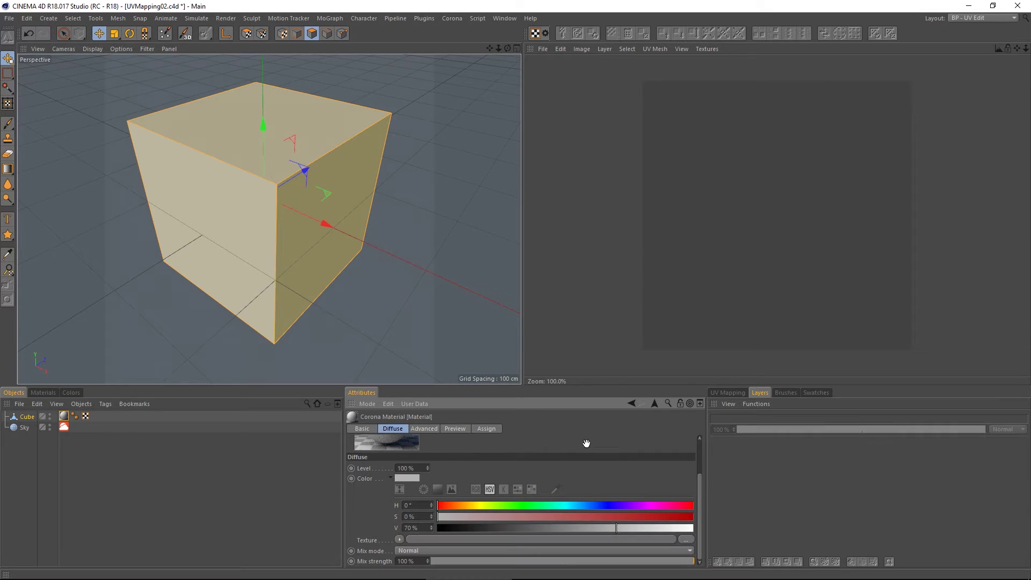
{"action": "left_click", "coordinate": [687, 540]}
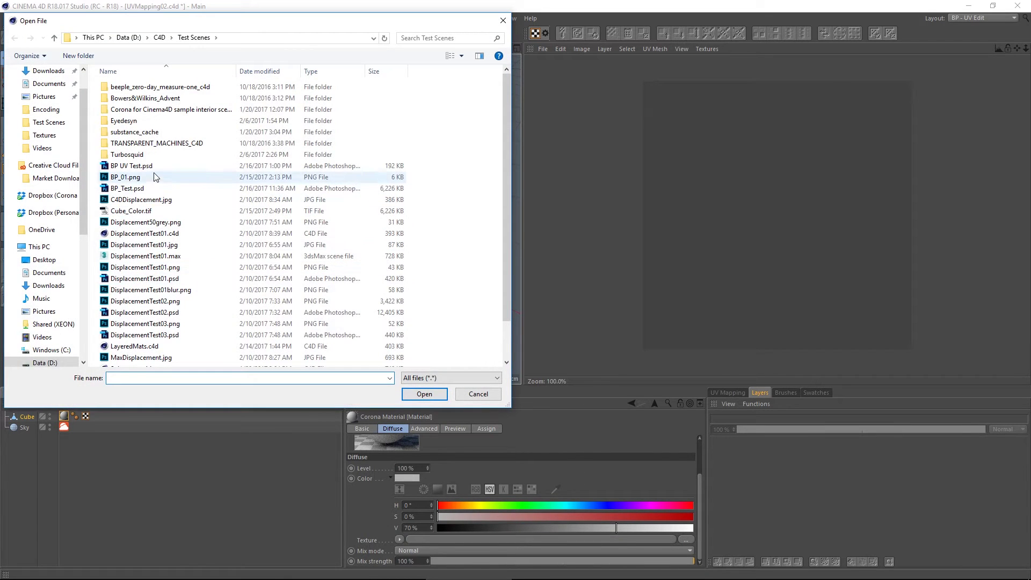
{"action": "double_click", "coordinate": [157, 167]}
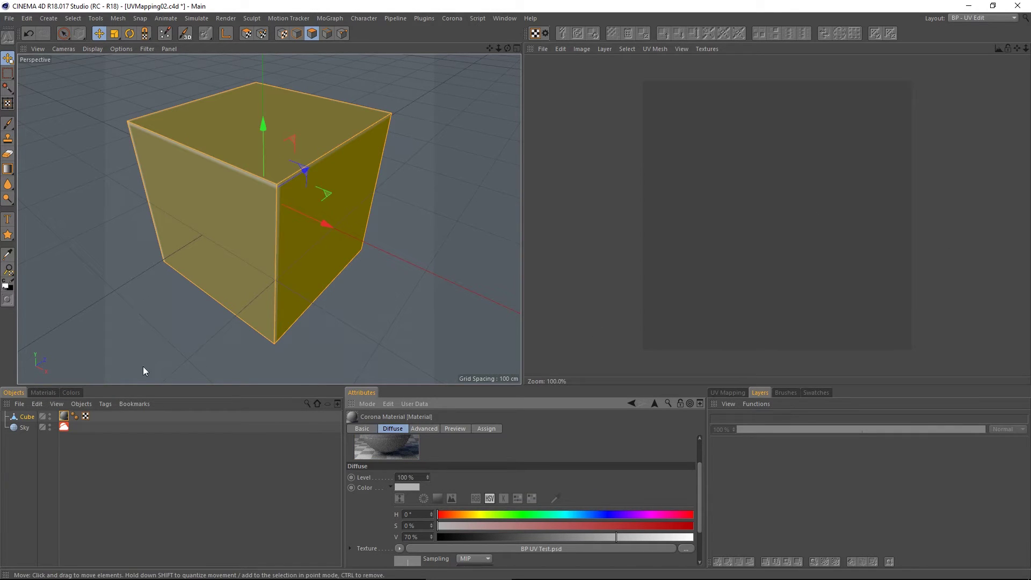
{"action": "left_click", "coordinate": [411, 185]}
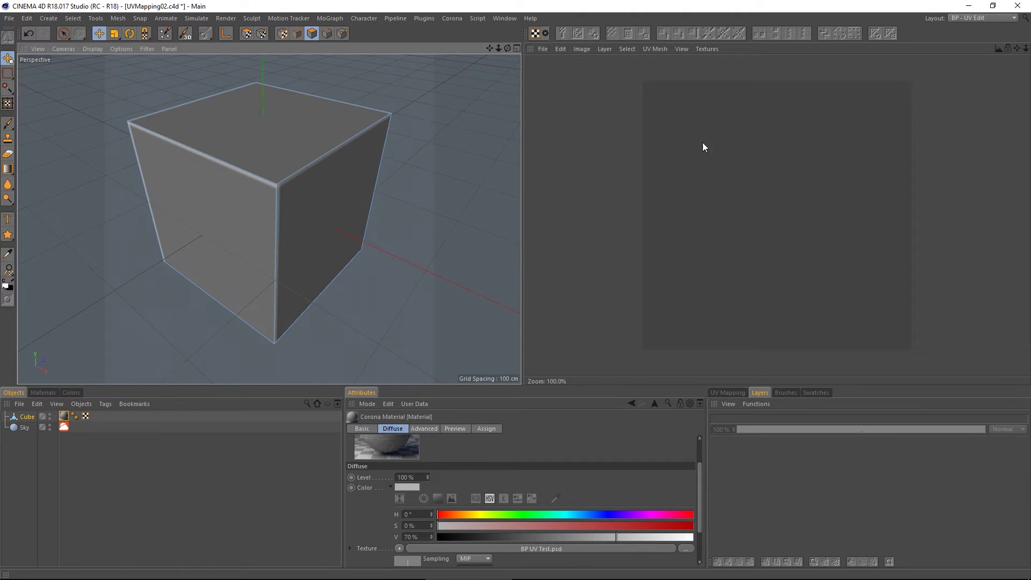
{"action": "left_click", "coordinate": [64, 416]}
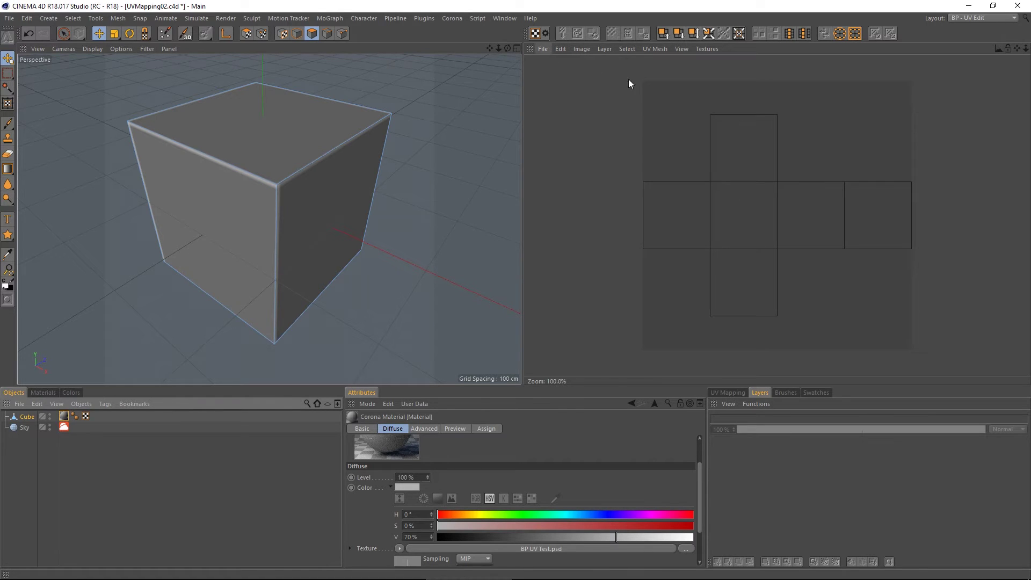
Step: Open BP UV Test.psd in the texture view, accepting the already-in-memory warning
{"action": "scroll", "coordinate": [749, 157], "scroll_direction": "up", "scroll_amount": 1}
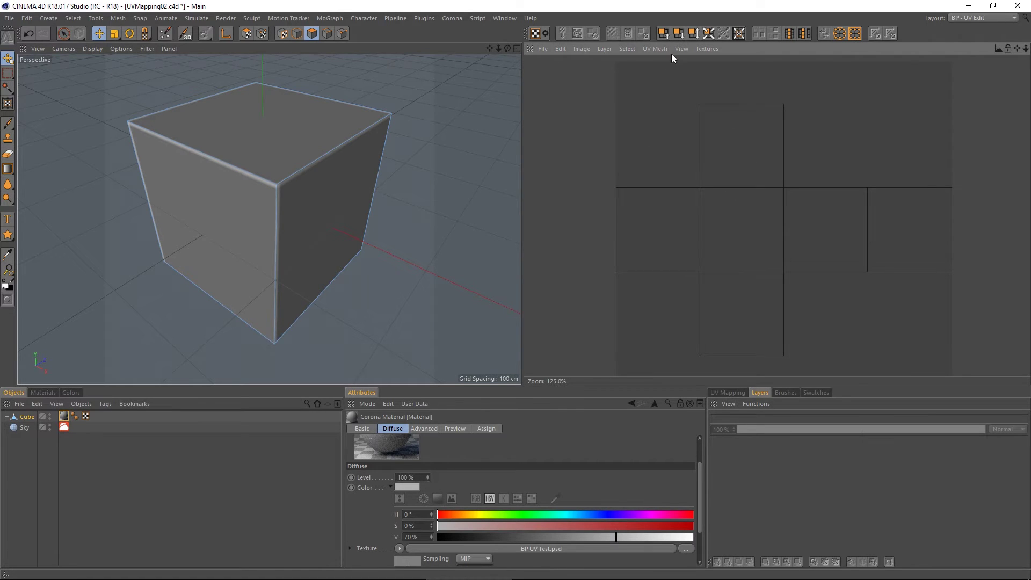
{"action": "left_click", "coordinate": [544, 48]}
{"action": "left_click", "coordinate": [559, 70]}
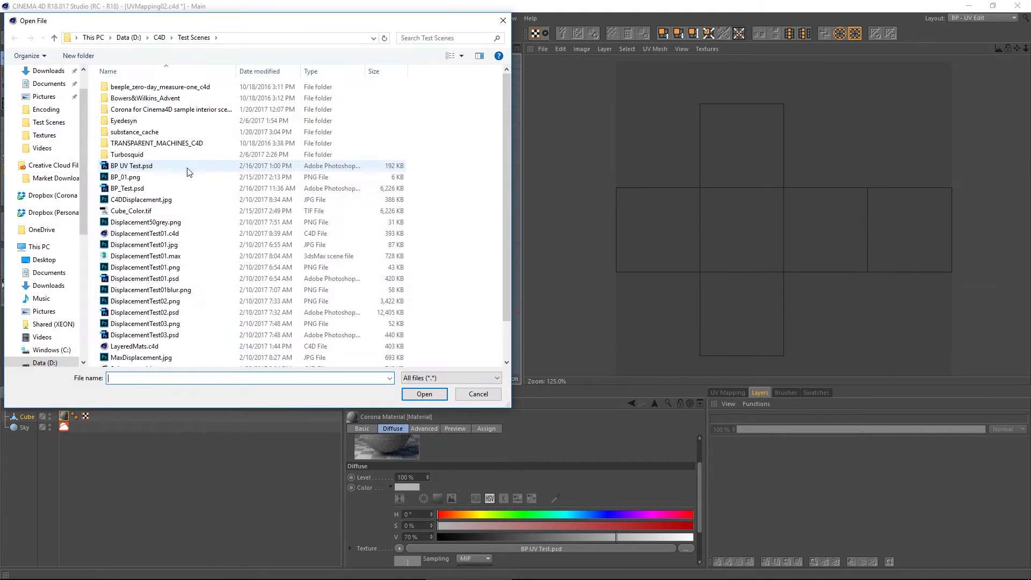
{"action": "double_click", "coordinate": [181, 167]}
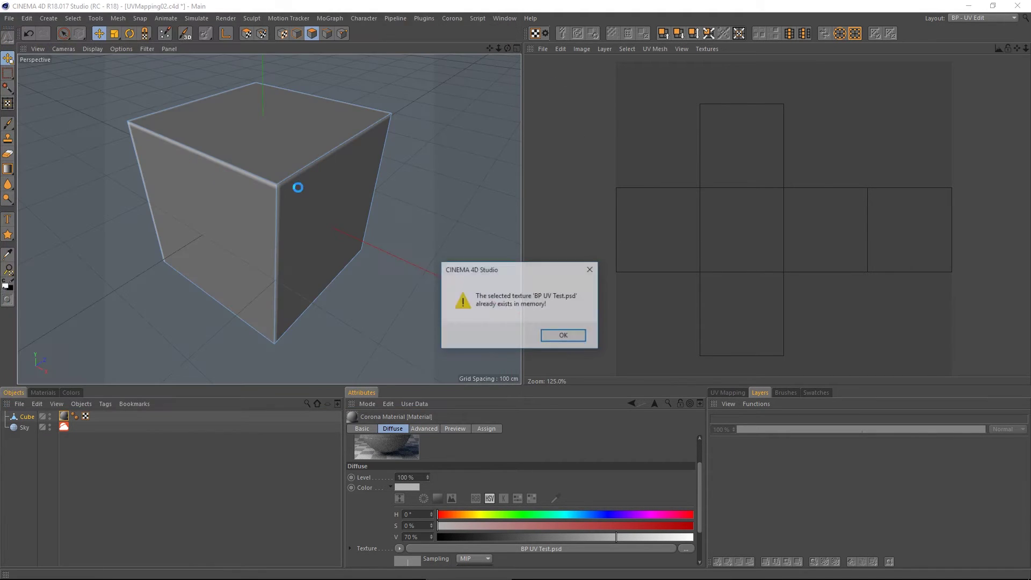
{"action": "left_click", "coordinate": [561, 336]}
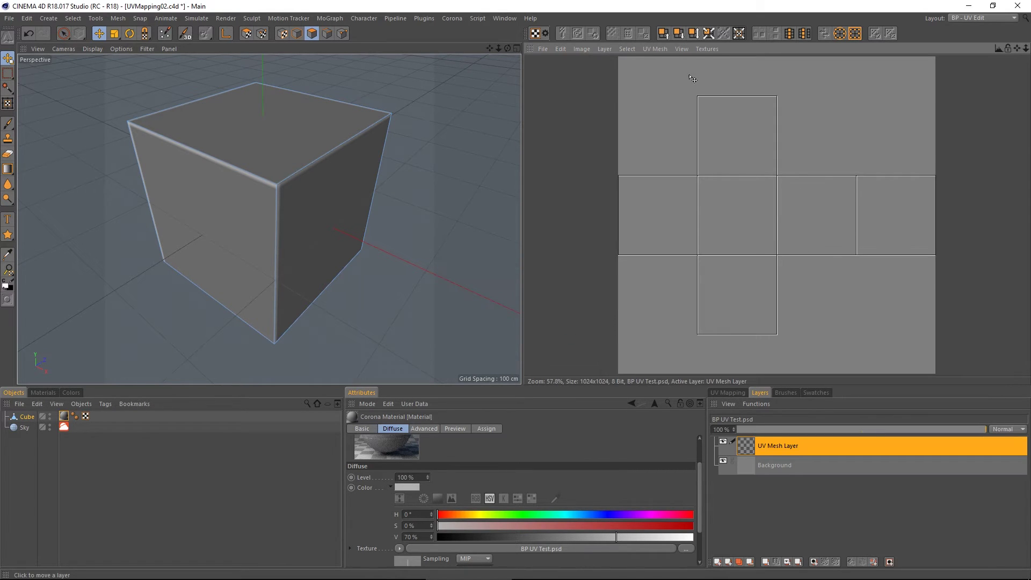
Step: Enable Show UV Mesh, set the material's viewport preview size to 1024x1024, and switch to Photoshop
{"action": "left_click", "coordinate": [653, 49]}
{"action": "left_click", "coordinate": [658, 64]}
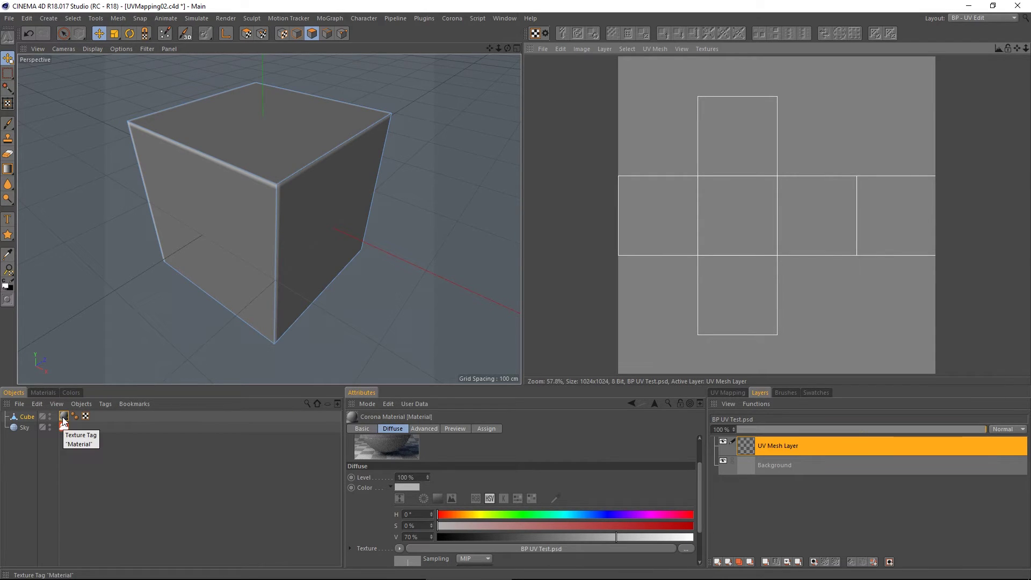
{"action": "left_click", "coordinate": [459, 430]}
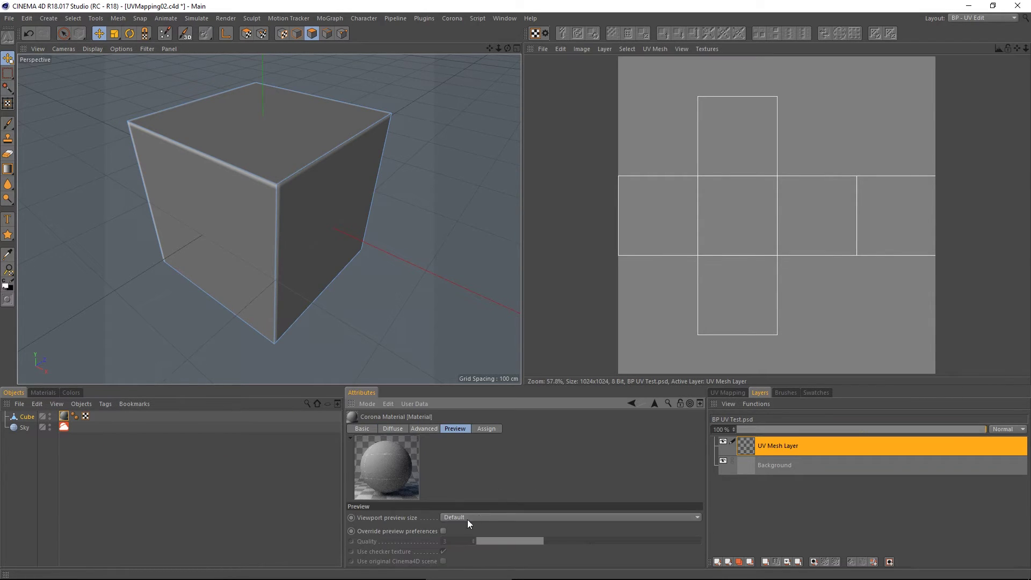
{"action": "left_click", "coordinate": [520, 516]}
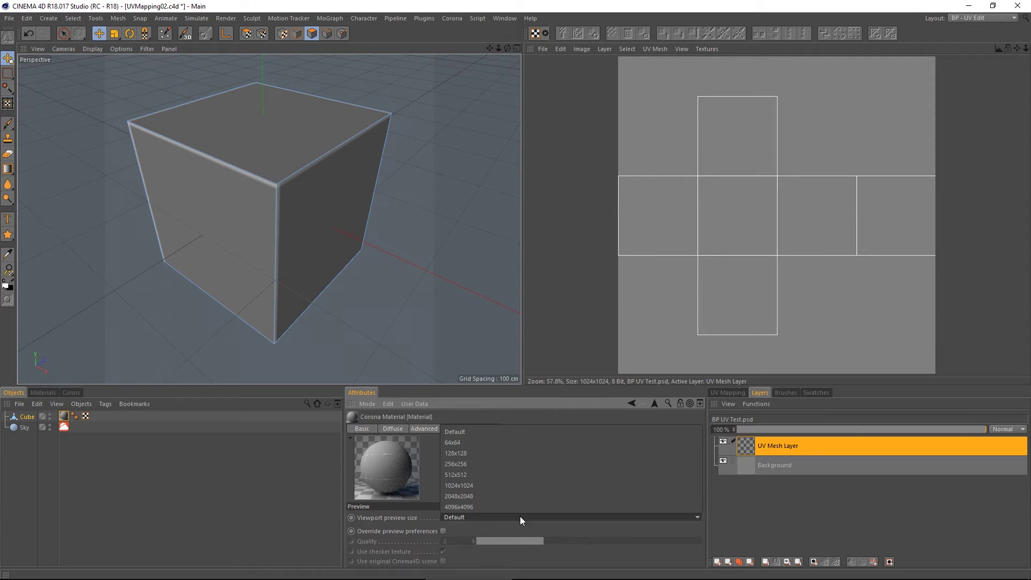
{"action": "left_click", "coordinate": [478, 485]}
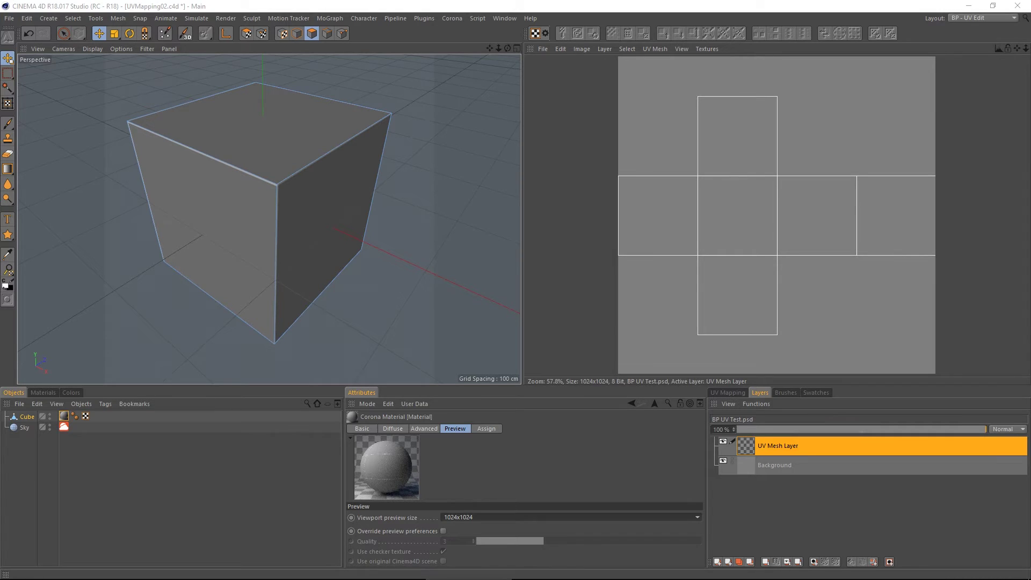
{"action": "key", "text": "alt+Tab"}
Step: Reload the changed BP UV Test.psd and check its UV Mesh Layer in the Layers panel
{"action": "left_click", "coordinate": [537, 224]}
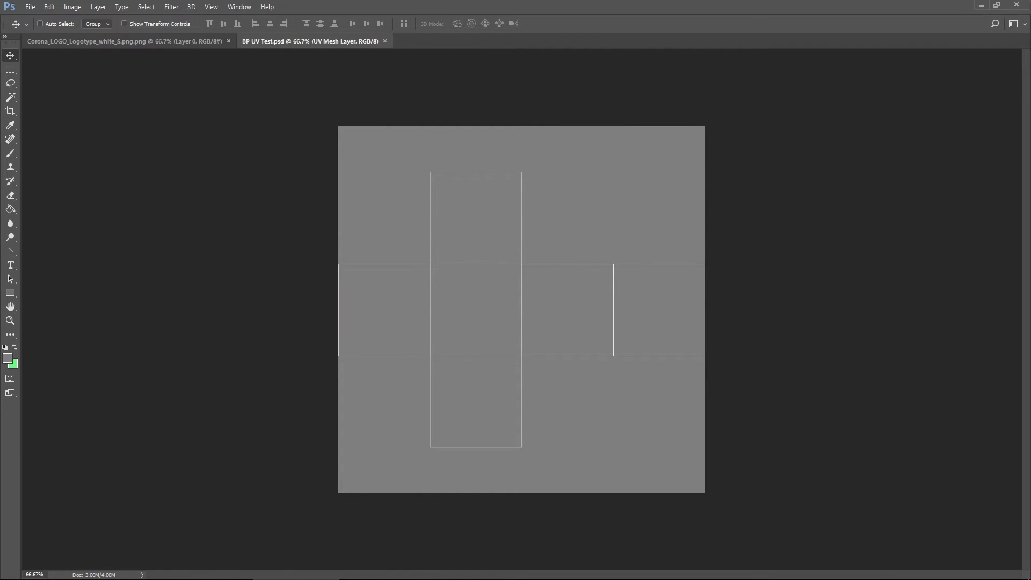
{"action": "key", "text": "F7"}
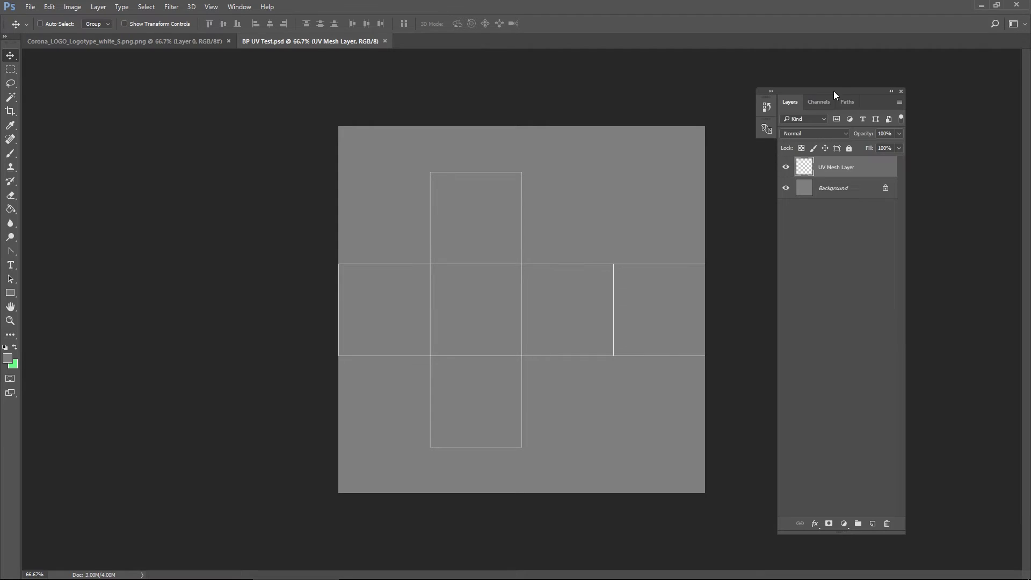
{"action": "left_click", "coordinate": [785, 168]}
{"action": "left_click", "coordinate": [785, 168]}
{"action": "left_click_drag", "start_coordinate": [818, 93], "coordinate": [1030, 51]}
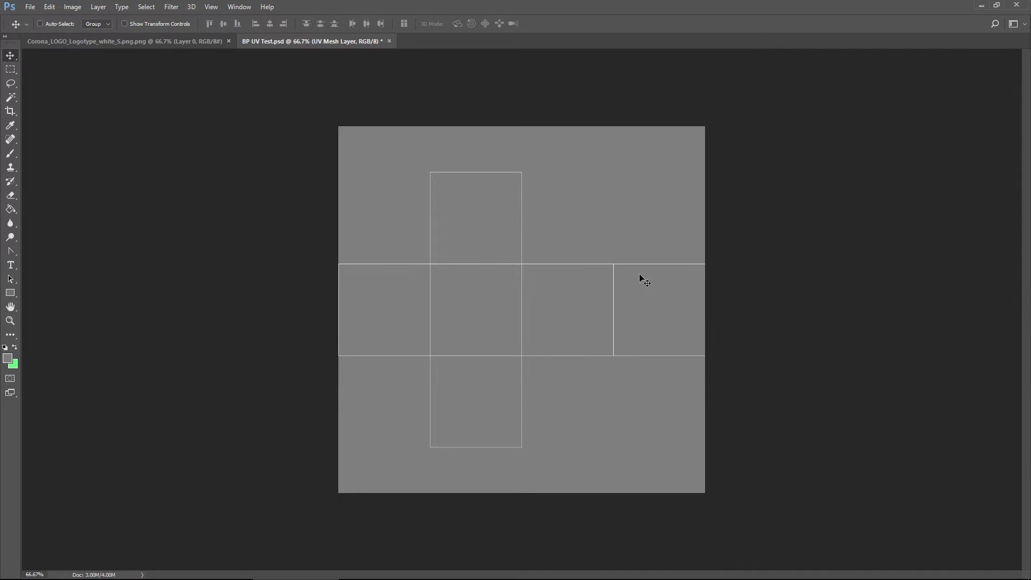
Step: Paste the Corona logo as a new layer into BP UV Test.psd and save it
{"action": "left_click", "coordinate": [189, 47]}
{"action": "key", "text": "ctrl+a"}
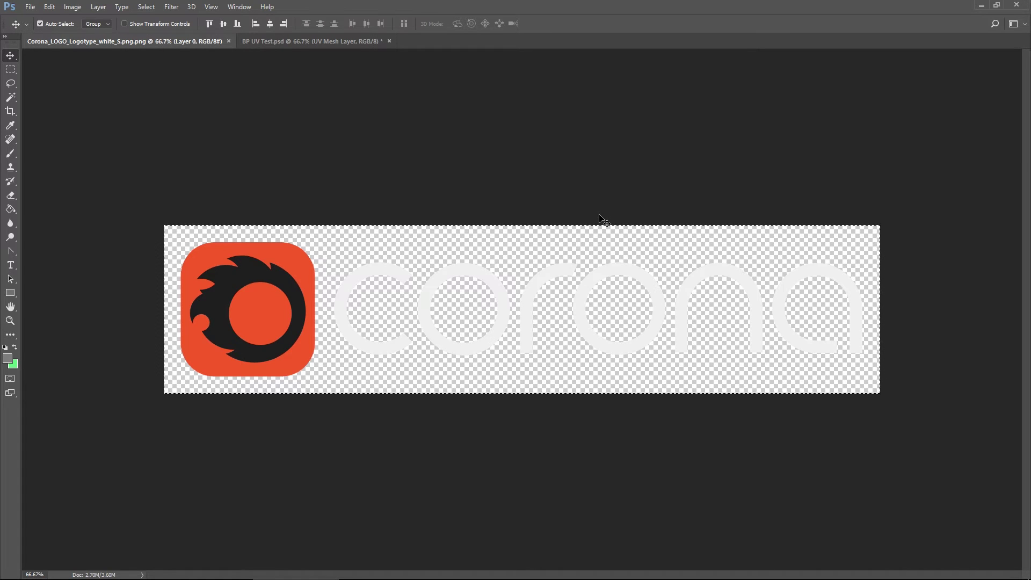
{"action": "left_click", "coordinate": [350, 41]}
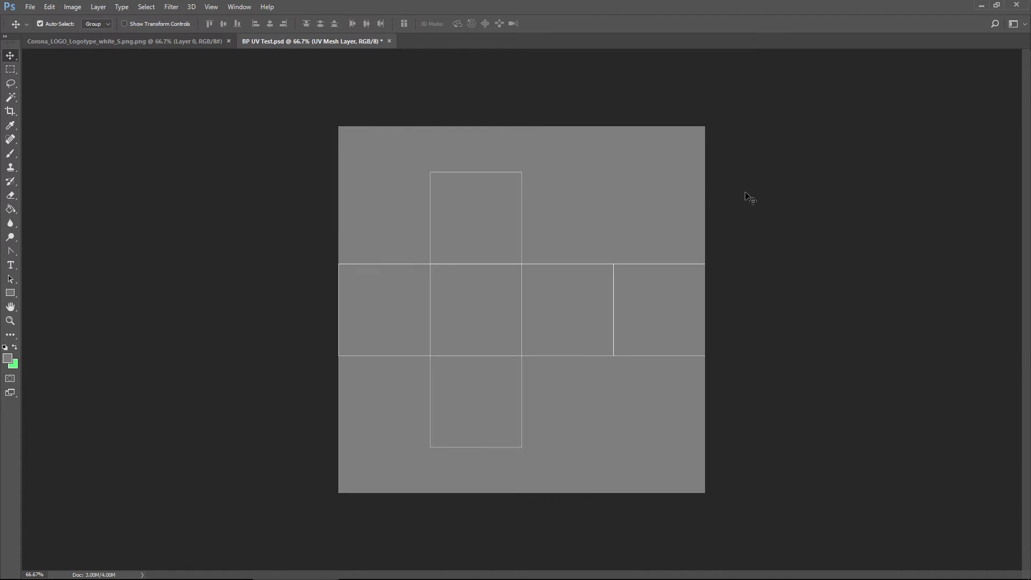
{"action": "key", "text": "ctrl+v"}
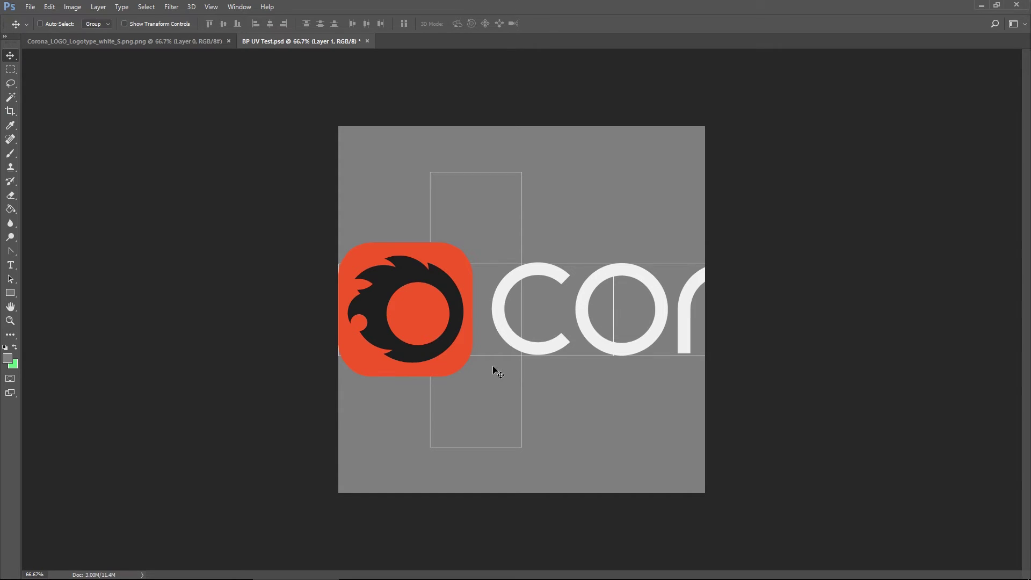
{"action": "left_click", "coordinate": [30, 6]}
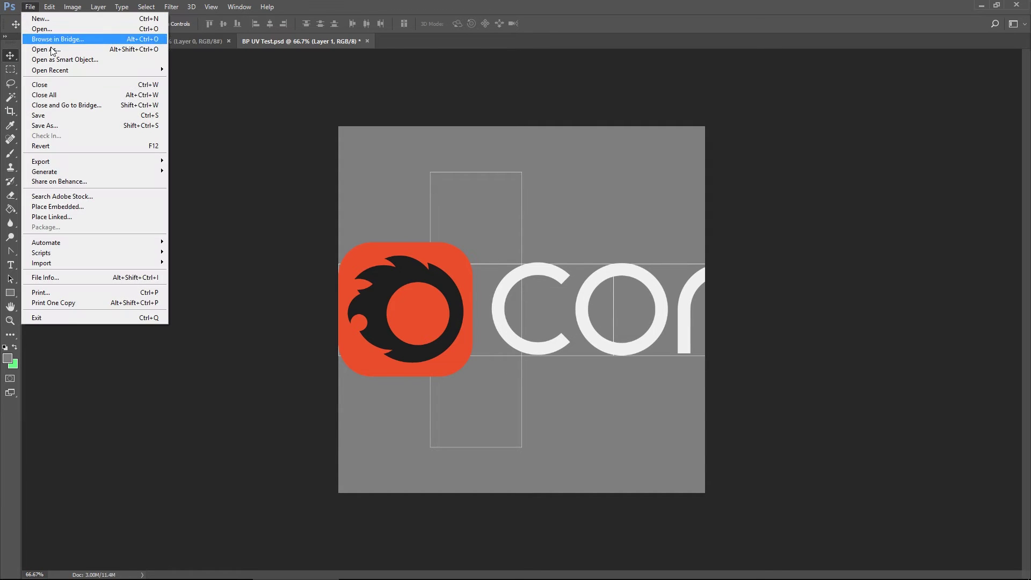
{"action": "left_click", "coordinate": [68, 115]}
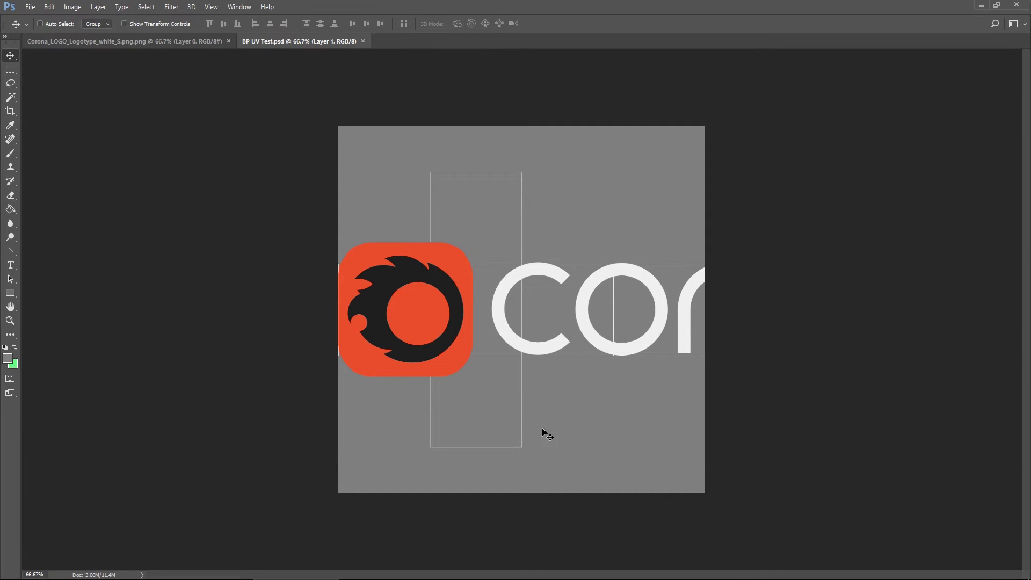
Step: Back in Cinema 4D, revert the texture to the saved BP UV Test.psd
{"action": "left_click", "coordinate": [500, 570]}
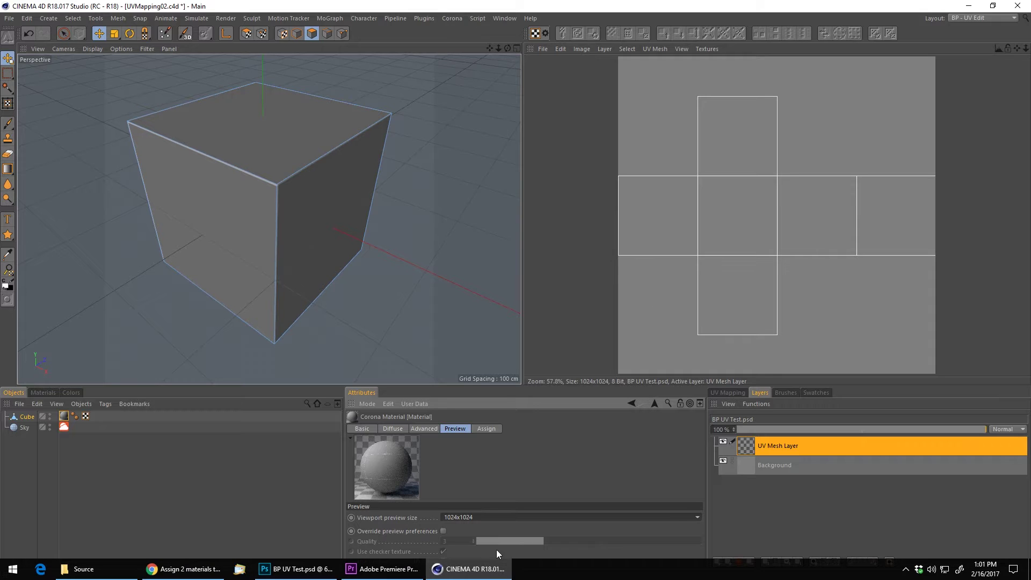
{"action": "left_click", "coordinate": [549, 49]}
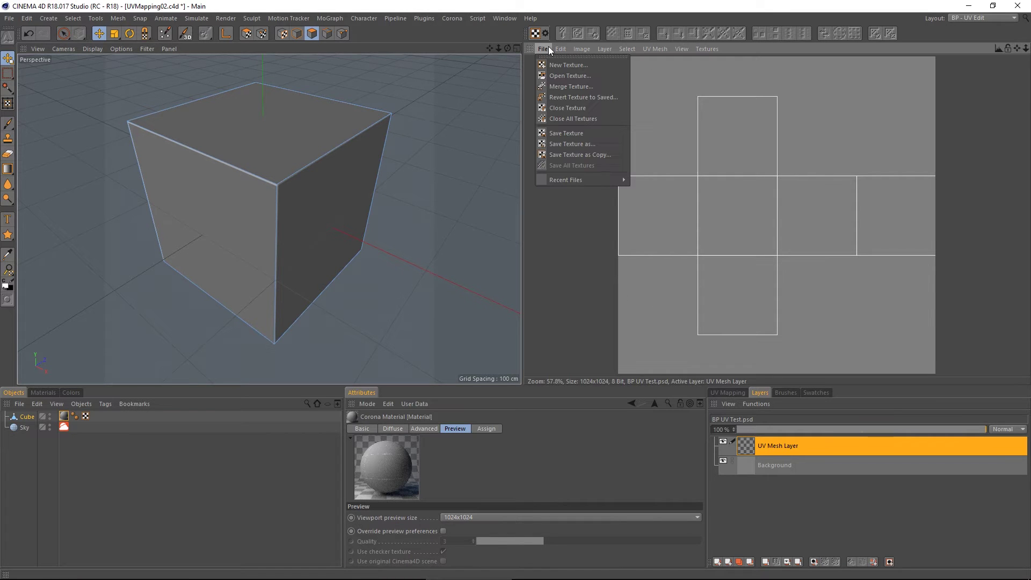
{"action": "left_click", "coordinate": [576, 97]}
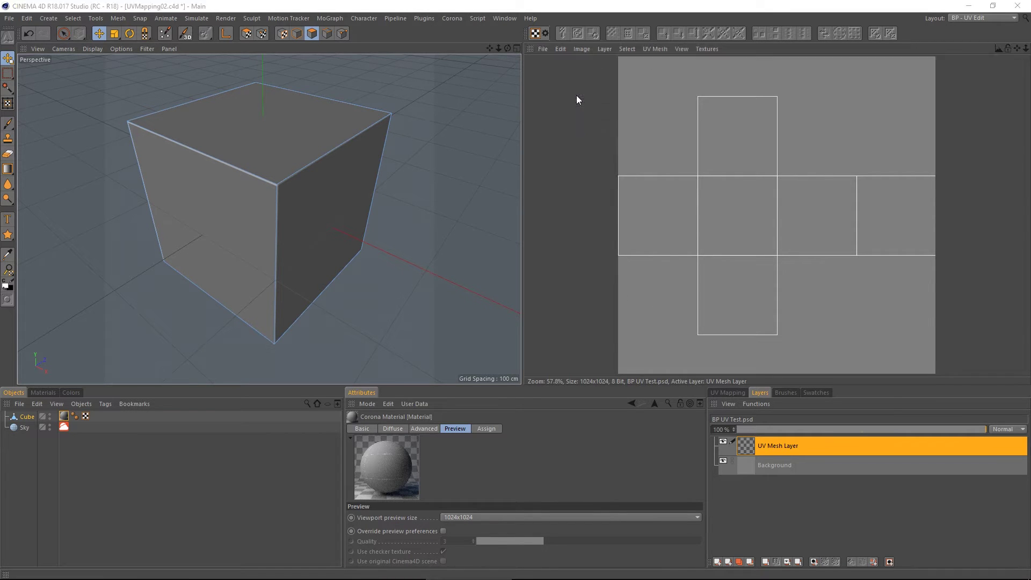
{"action": "left_click", "coordinate": [507, 343]}
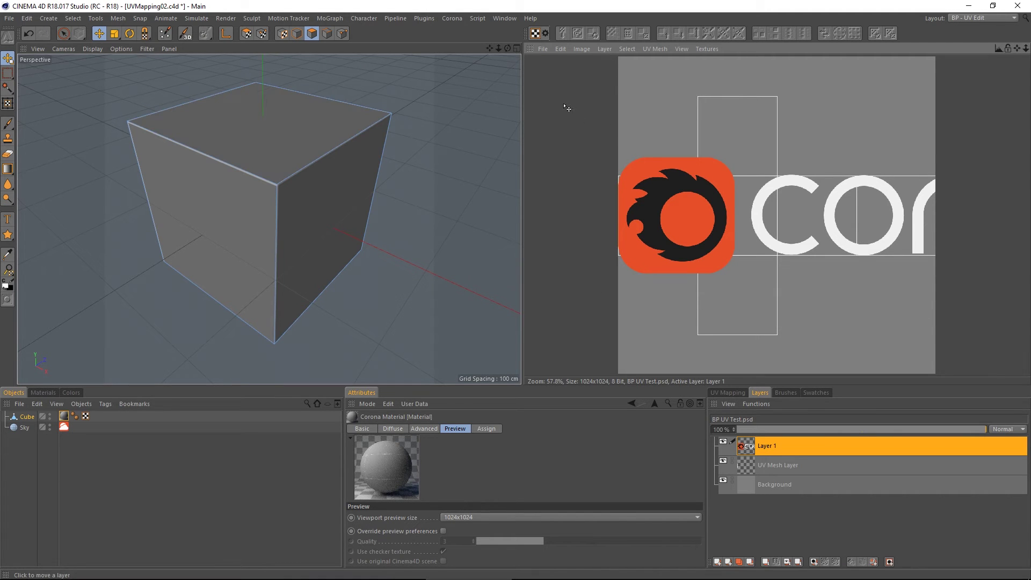
Step: Start saving the texture as a new file, cancel, and close the texture File menu
{"action": "left_click", "coordinate": [542, 49]}
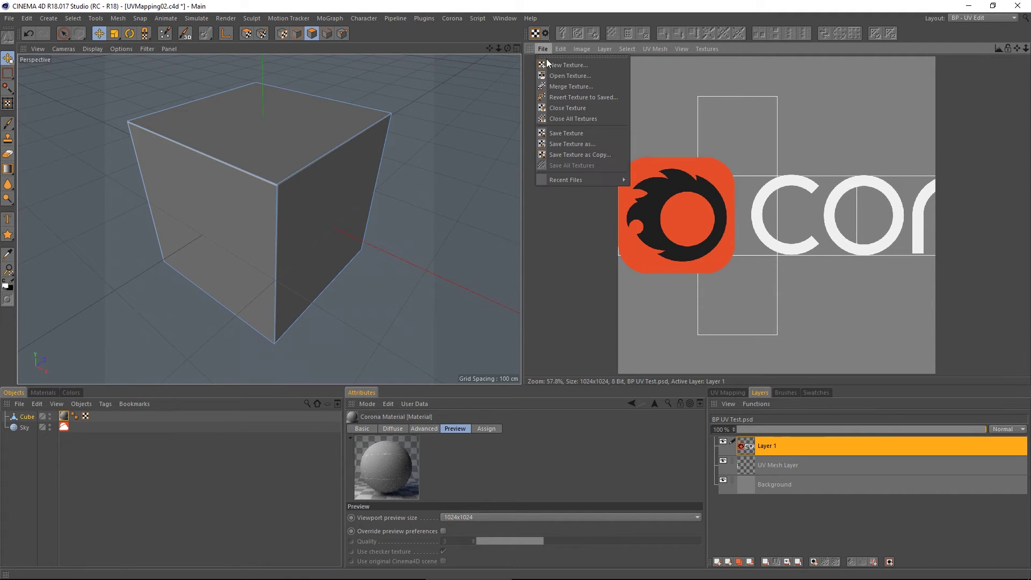
{"action": "left_click", "coordinate": [570, 143]}
{"action": "left_click", "coordinate": [579, 177]}
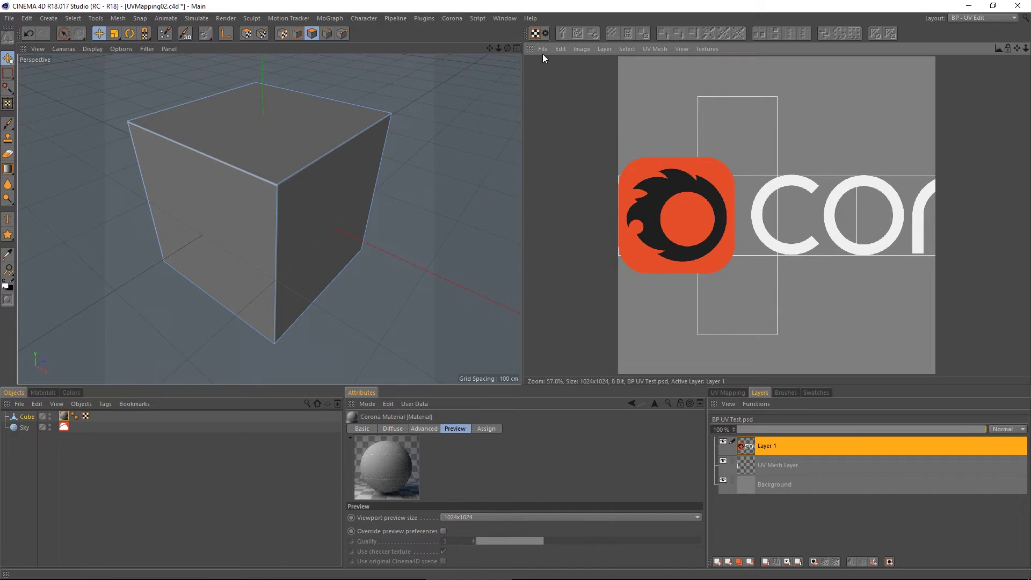
{"action": "left_click", "coordinate": [543, 49]}
{"action": "left_click", "coordinate": [574, 133]}
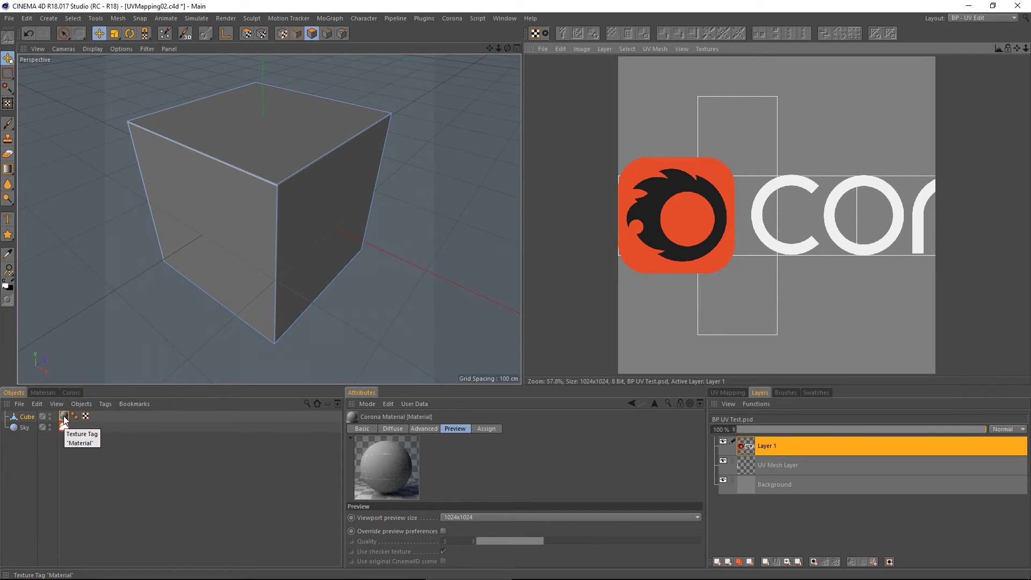
Step: Load BP UV Test.psd as the material's Diffuse channel texture
{"action": "left_click", "coordinate": [394, 428]}
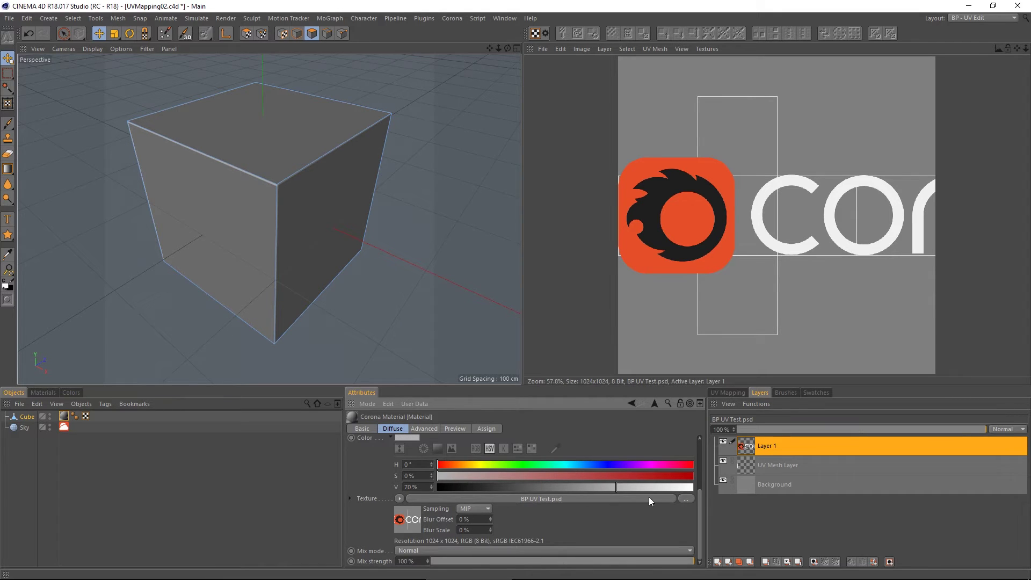
{"action": "left_click", "coordinate": [687, 499]}
{"action": "double_click", "coordinate": [134, 165]}
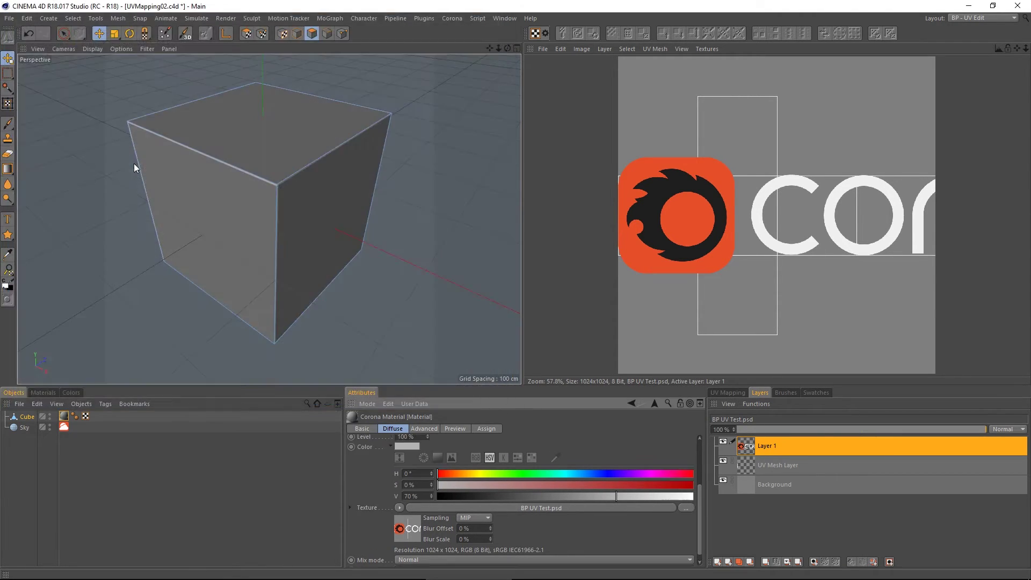
Step: Select the cube's texture tag and ready Transform Bitmap for the logo layer
{"action": "left_click", "coordinate": [63, 417]}
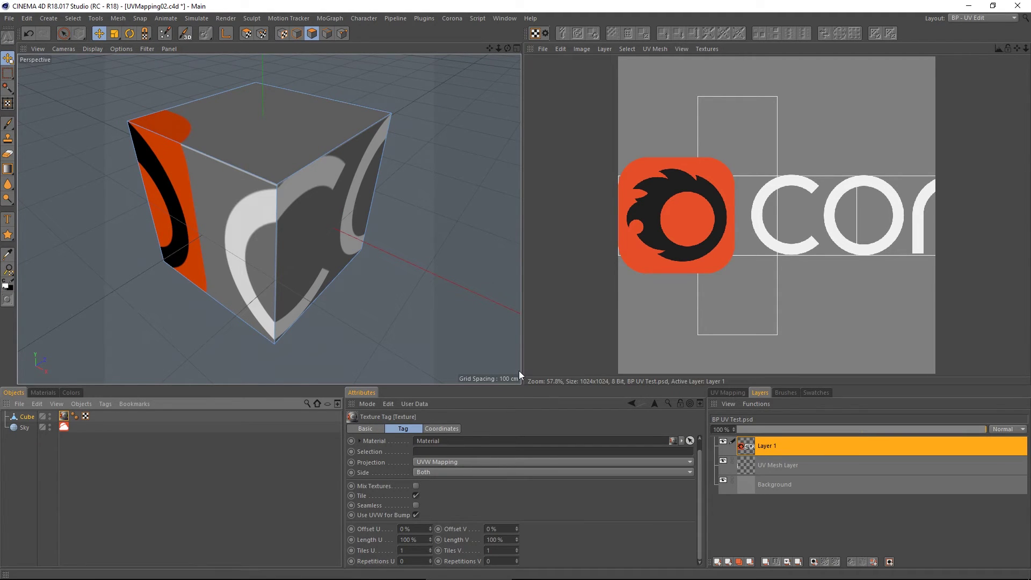
{"action": "left_click", "coordinate": [40, 392]}
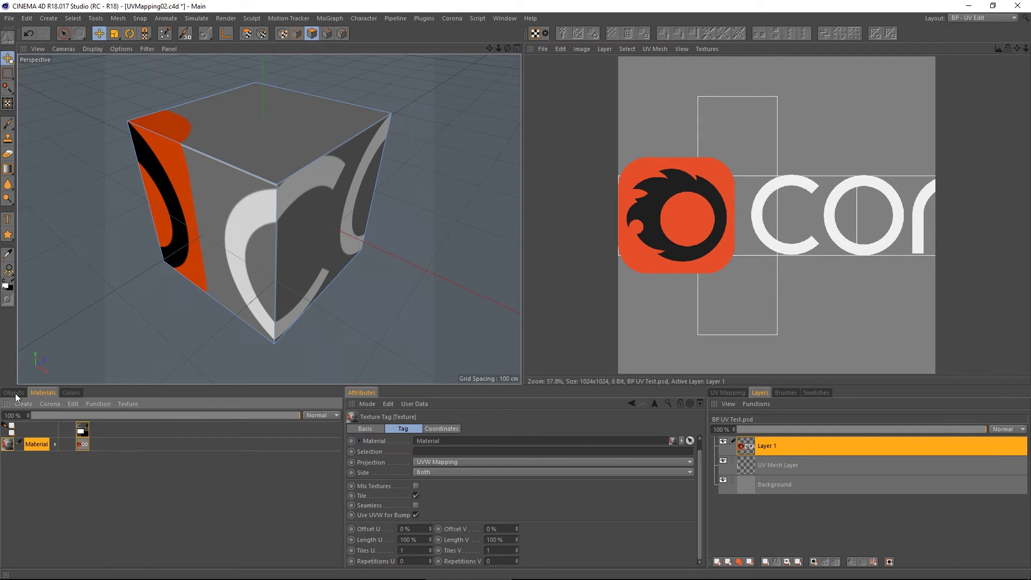
{"action": "left_click", "coordinate": [15, 394]}
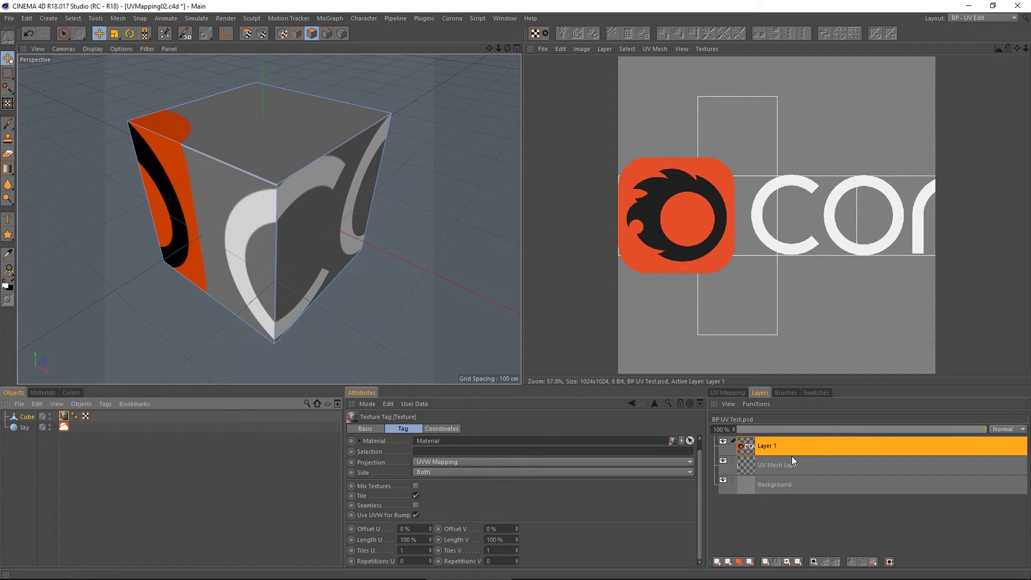
{"action": "left_click", "coordinate": [8, 103]}
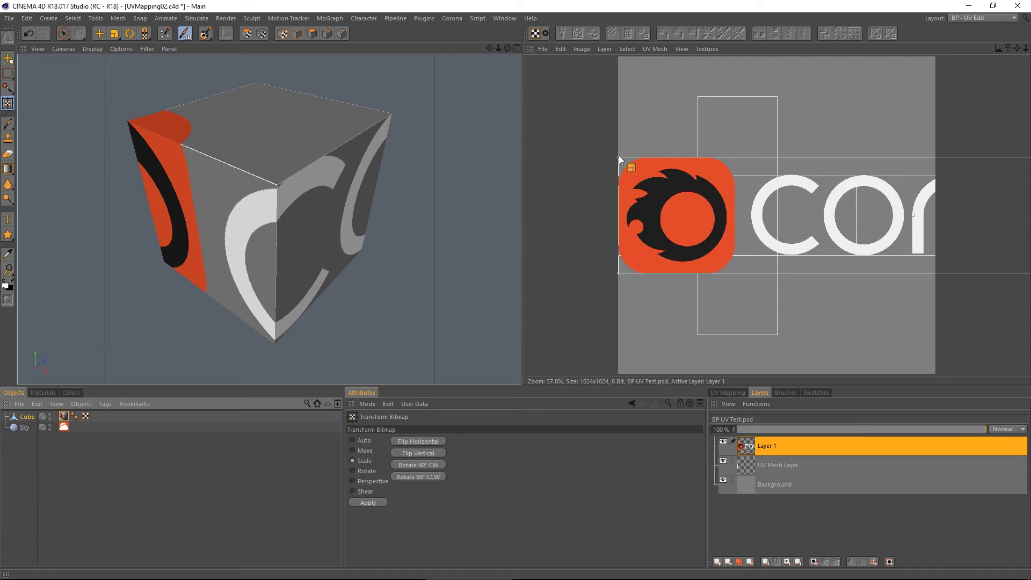
Step: Scale the Corona logo down and drag it into the centre UV square
{"action": "left_click_drag", "start_coordinate": [618, 156], "coordinate": [859, 299]}
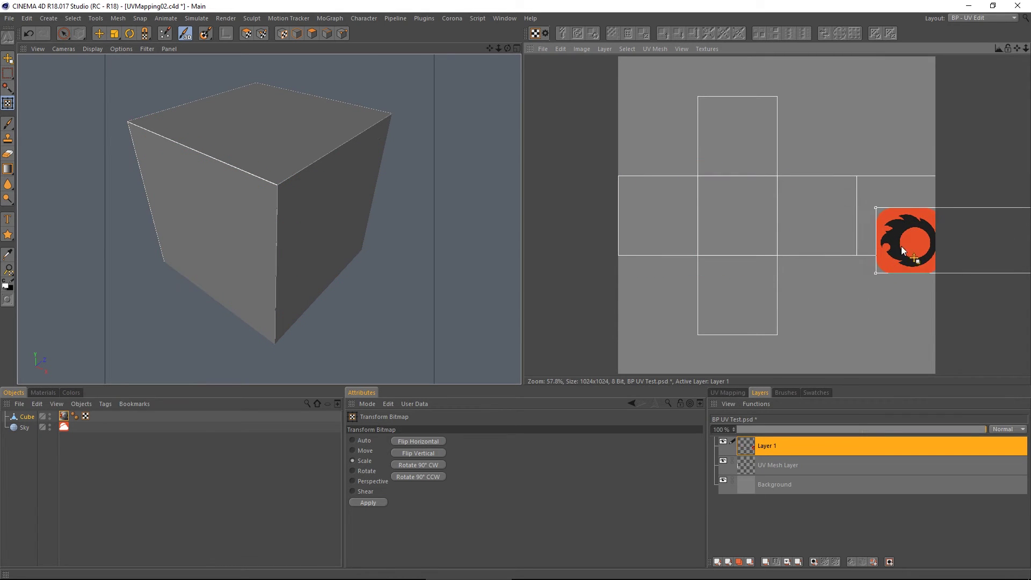
{"action": "left_click_drag", "start_coordinate": [906, 246], "coordinate": [737, 213]}
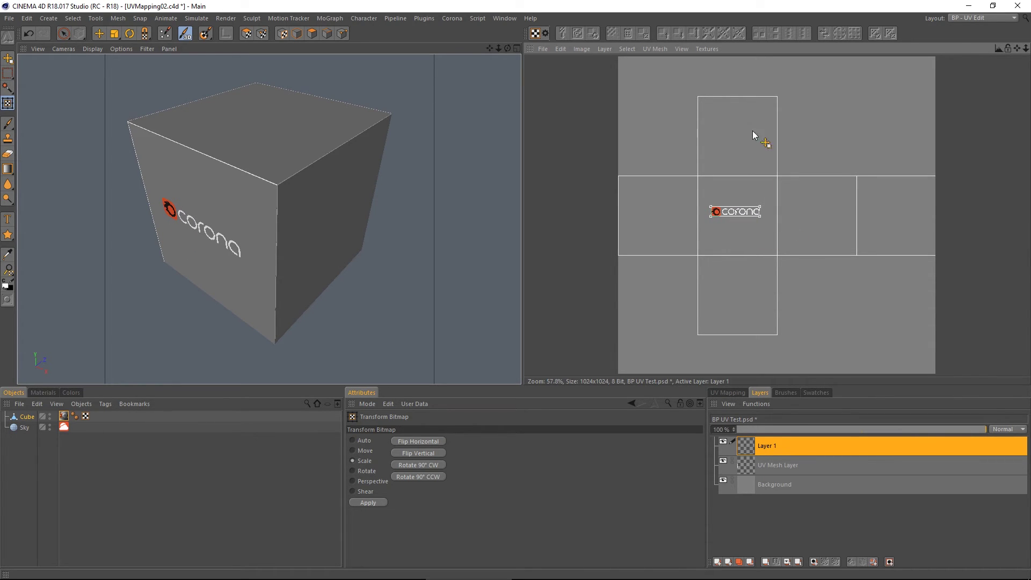
Step: Hide the UV Mesh Layer, apply the logo transform, save the texture, then go to Photoshop
{"action": "left_click", "coordinate": [723, 462]}
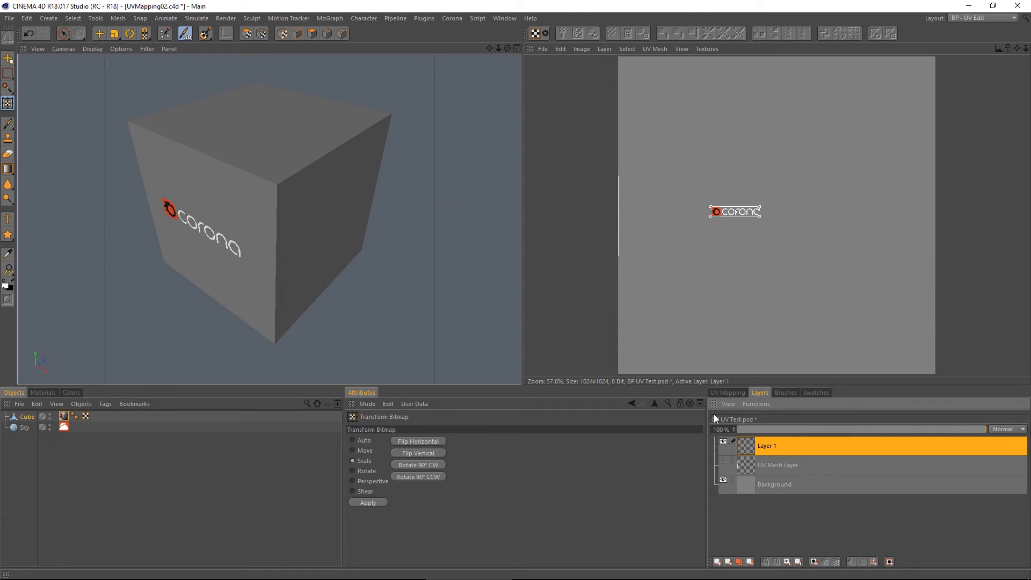
{"action": "left_click", "coordinate": [379, 502]}
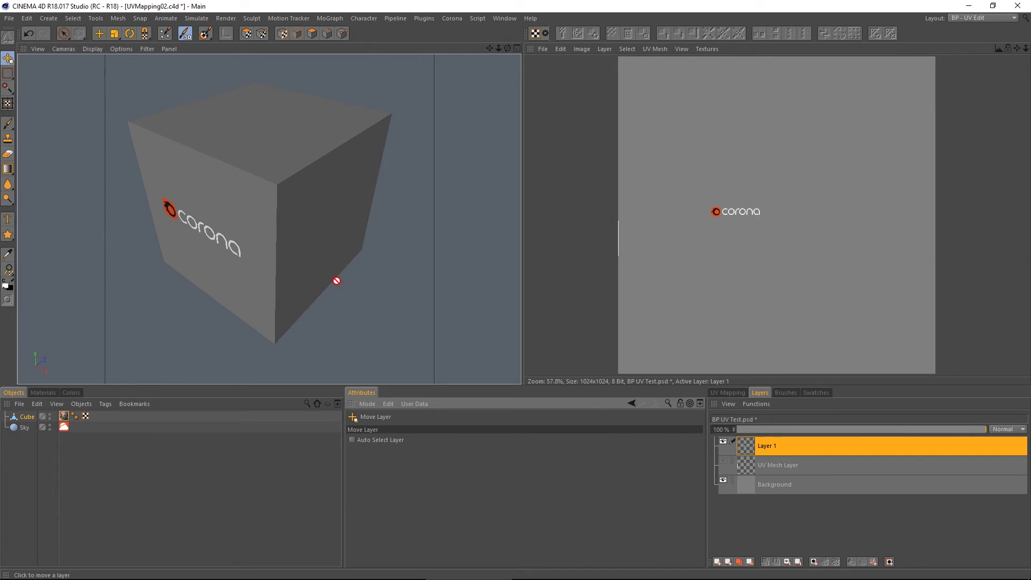
{"action": "left_click", "coordinate": [544, 49]}
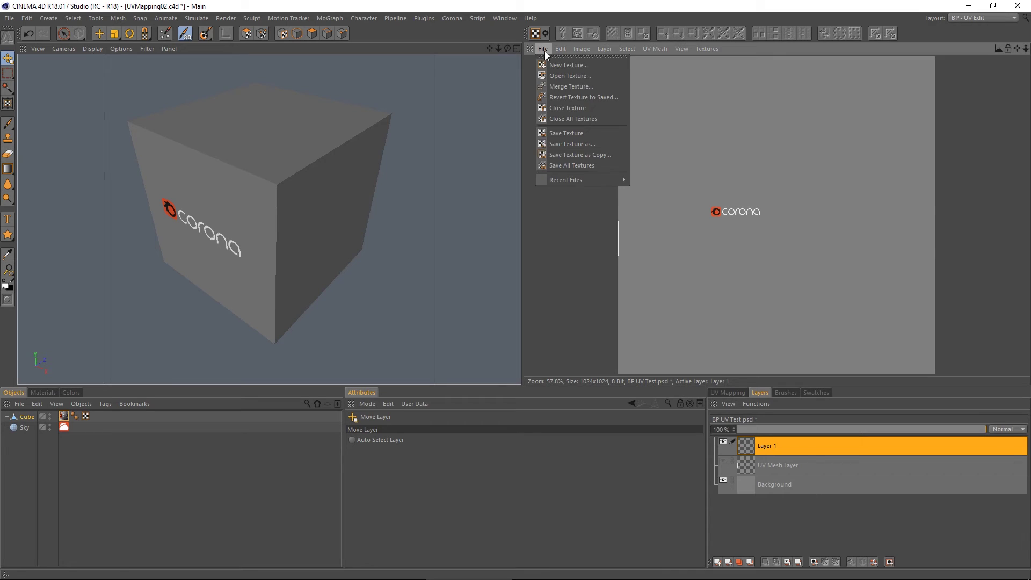
{"action": "left_click", "coordinate": [570, 133]}
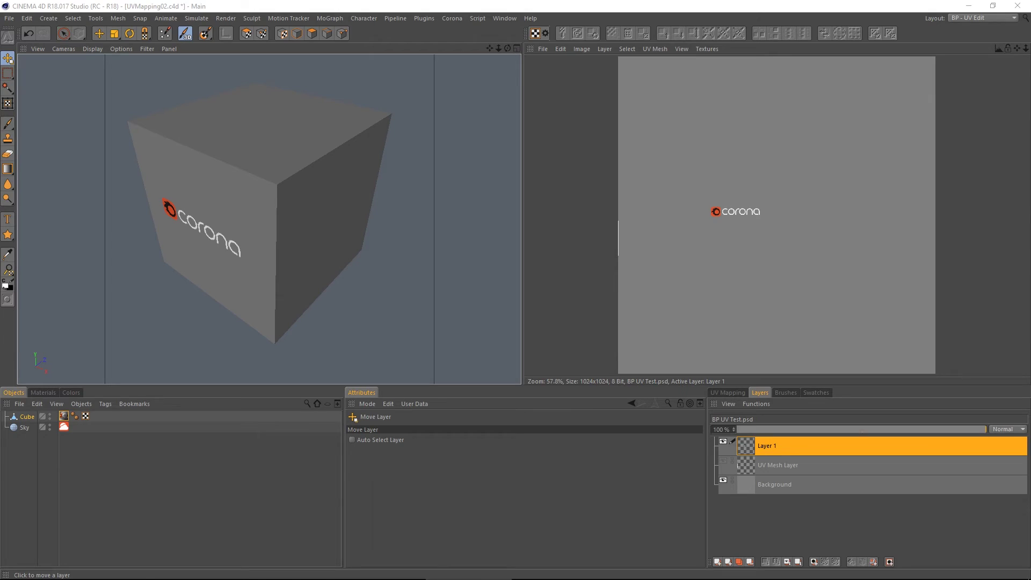
{"action": "key", "text": "alt+Tab"}
Step: Reload BP UV Test.psd in Photoshop from its updated disk copy
{"action": "left_click", "coordinate": [551, 223]}
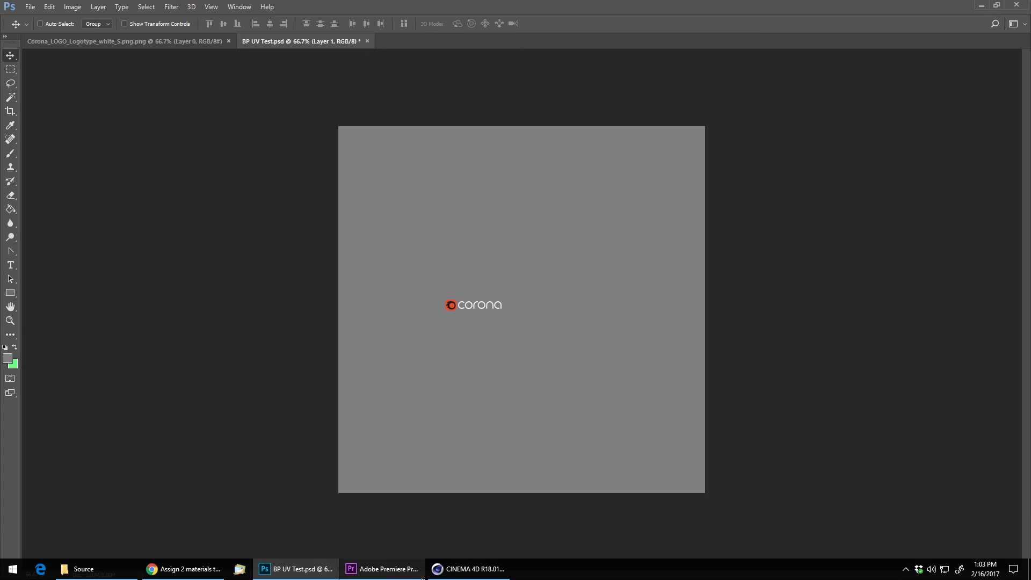
Step: Back in Cinema 4D, duplicate Layer 1 in BodyPaint's Layers panel
{"action": "left_click", "coordinate": [469, 570]}
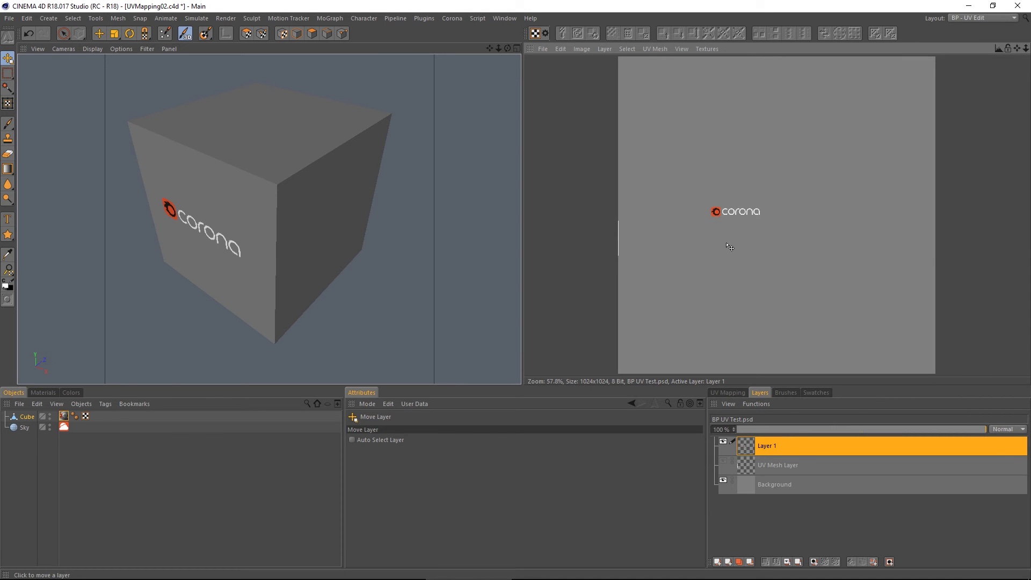
{"action": "right_click", "coordinate": [784, 444]}
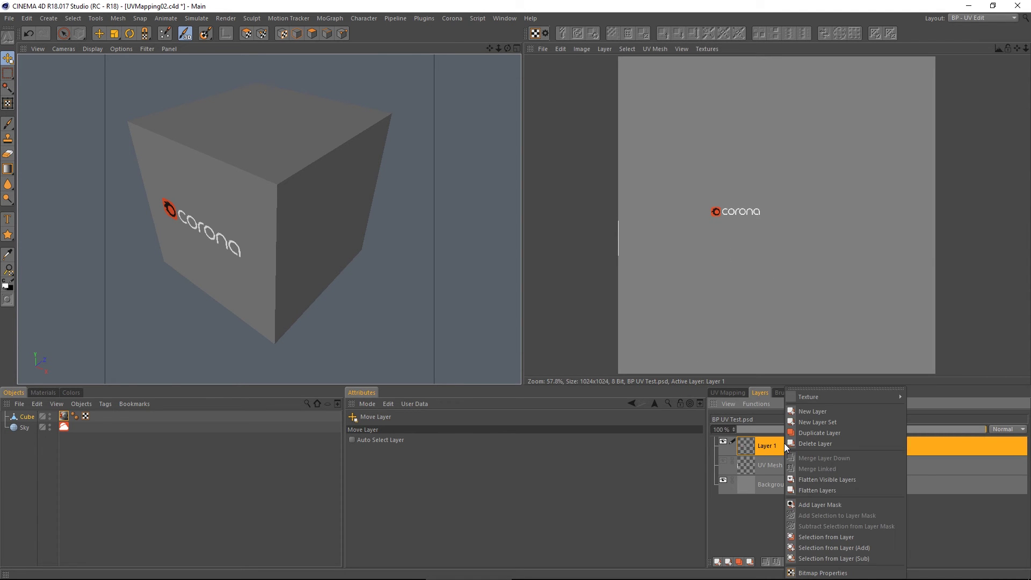
{"action": "left_click", "coordinate": [803, 436]}
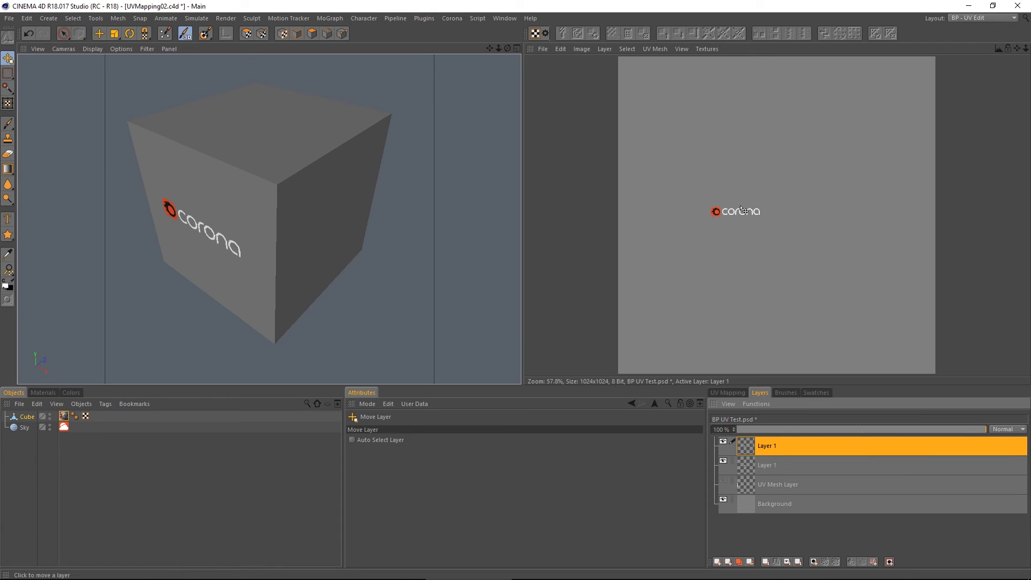
Step: Try moving and rotating the logo copy onto the top face, then undo both changes
{"action": "left_click_drag", "start_coordinate": [716, 213], "coordinate": [730, 142]}
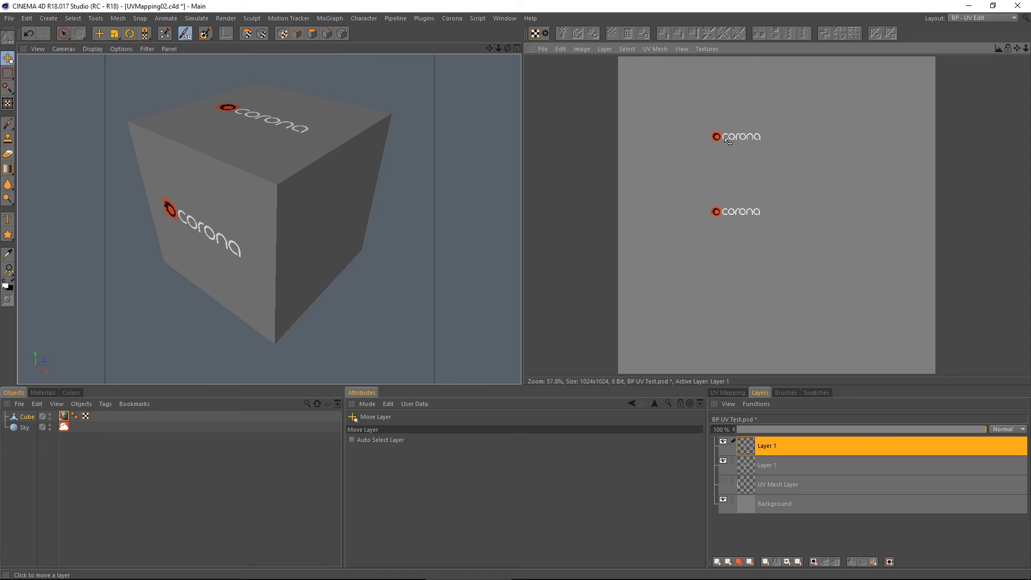
{"action": "left_click", "coordinate": [8, 103]}
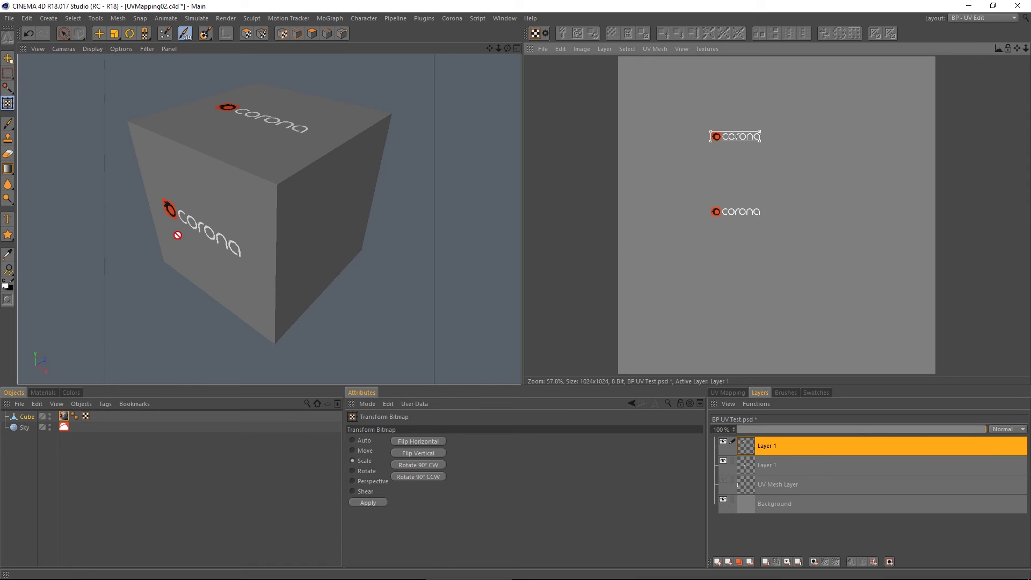
{"action": "left_click", "coordinate": [353, 471]}
{"action": "left_click_drag", "start_coordinate": [772, 148], "coordinate": [774, 79]}
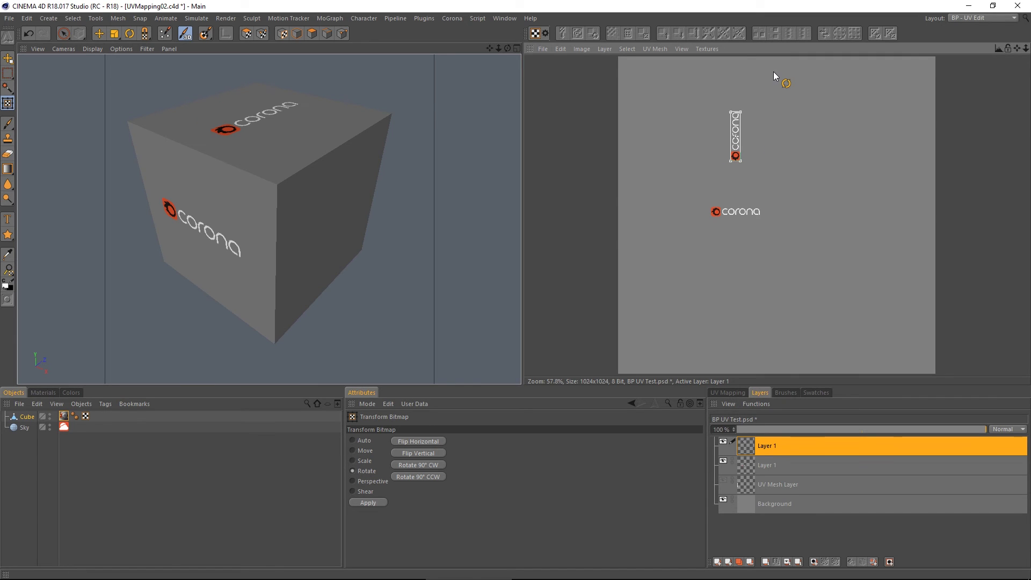
{"action": "left_click_drag", "start_coordinate": [733, 141], "coordinate": [741, 101]}
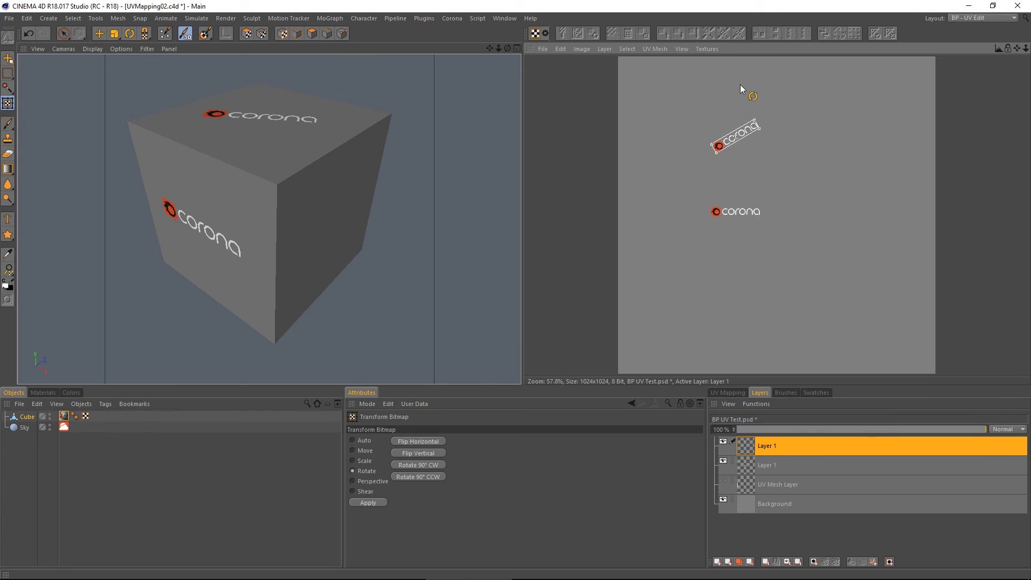
{"action": "key", "text": "e"}
{"action": "key", "text": "ctrl+z"}
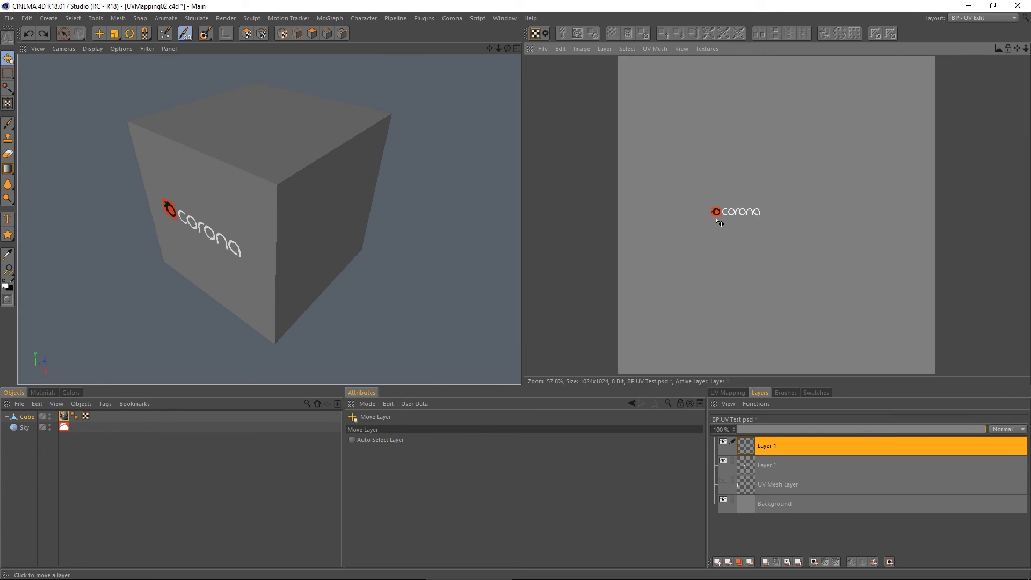
Step: Move the logo copy to the top face, rotate it 90°, apply, and nudge it right
{"action": "left_click_drag", "start_coordinate": [749, 215], "coordinate": [747, 143]}
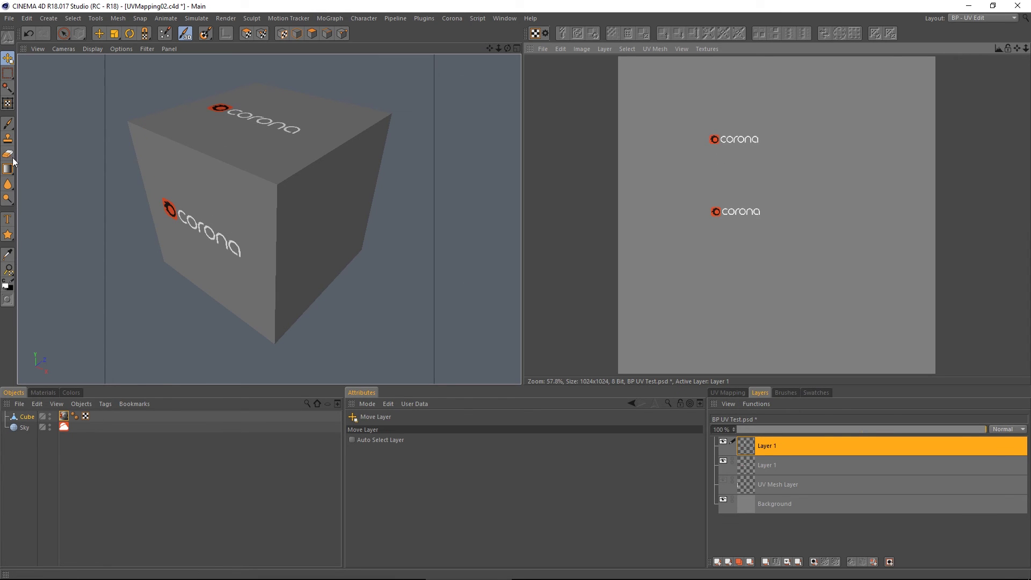
{"action": "left_click", "coordinate": [8, 103]}
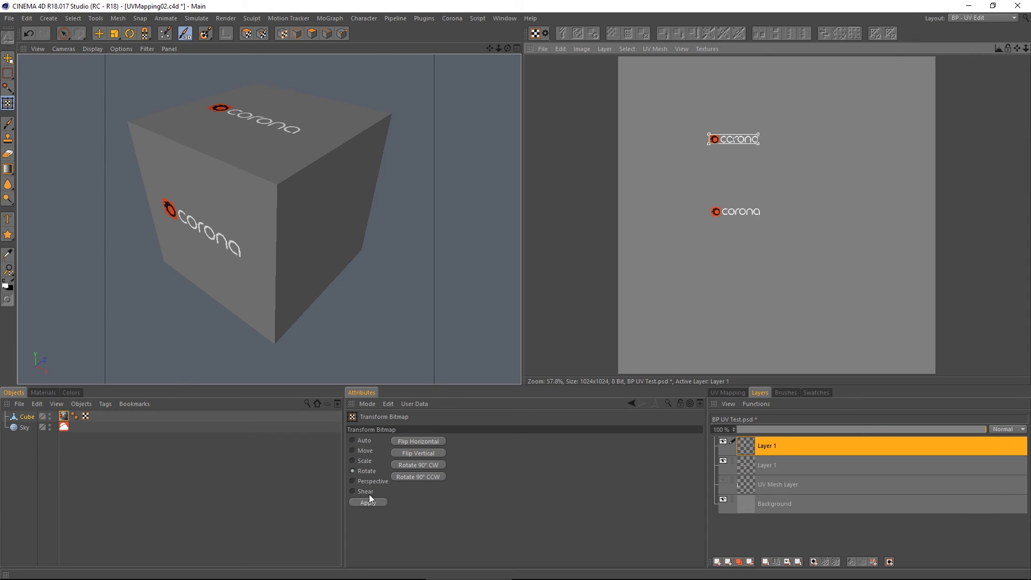
{"action": "left_click_drag", "start_coordinate": [778, 154], "coordinate": [775, 62]}
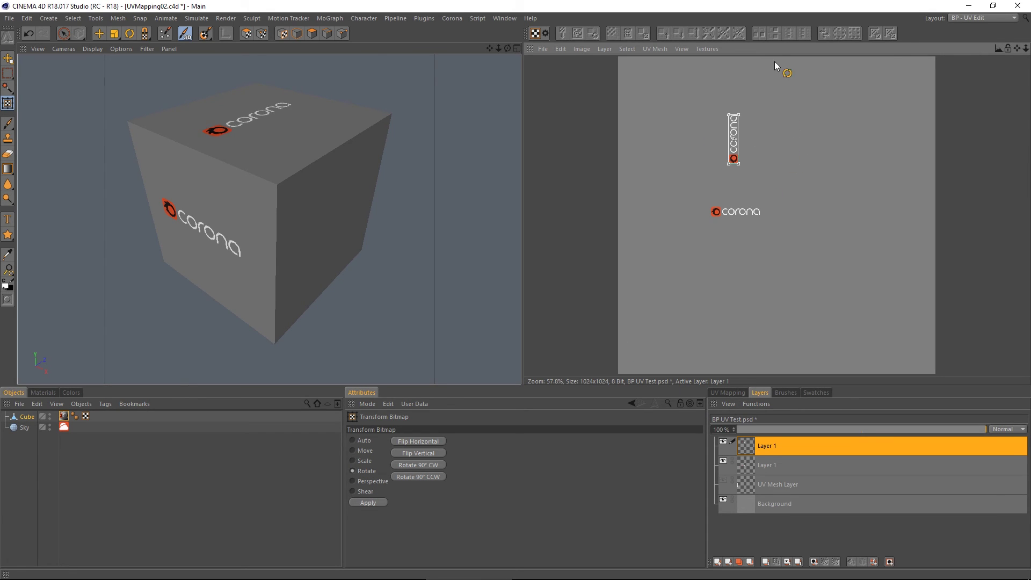
{"action": "left_click", "coordinate": [376, 503]}
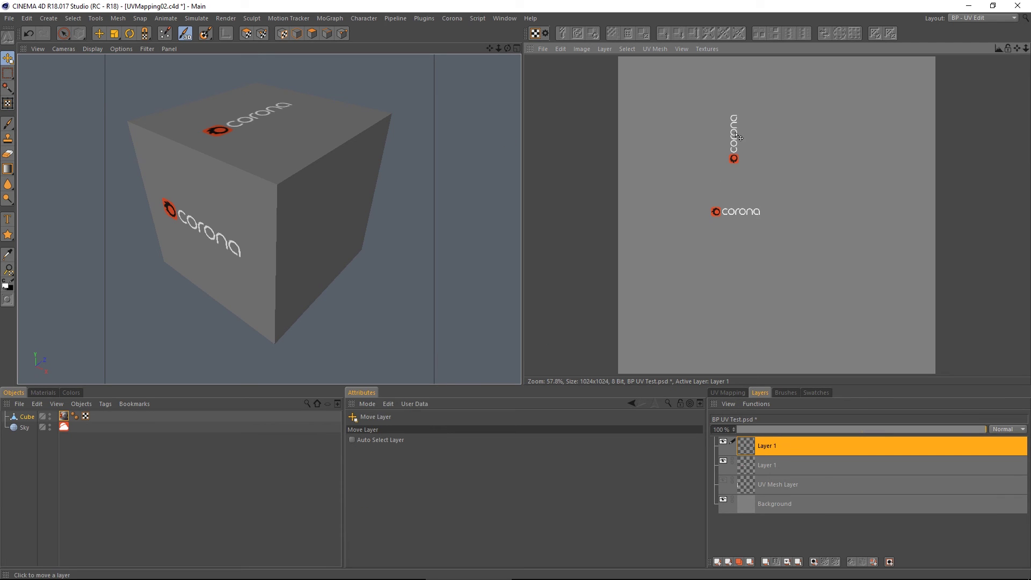
{"action": "left_click_drag", "start_coordinate": [740, 137], "coordinate": [748, 137]}
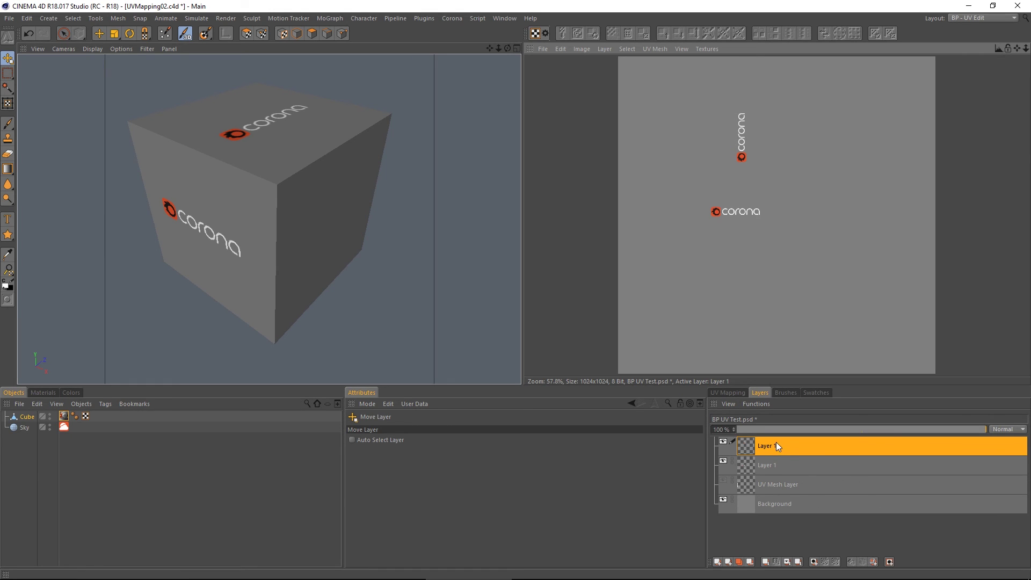
Step: Add a new texture layer, brush white test strokes on the cube, and toggle its visibility
{"action": "left_click", "coordinate": [754, 404]}
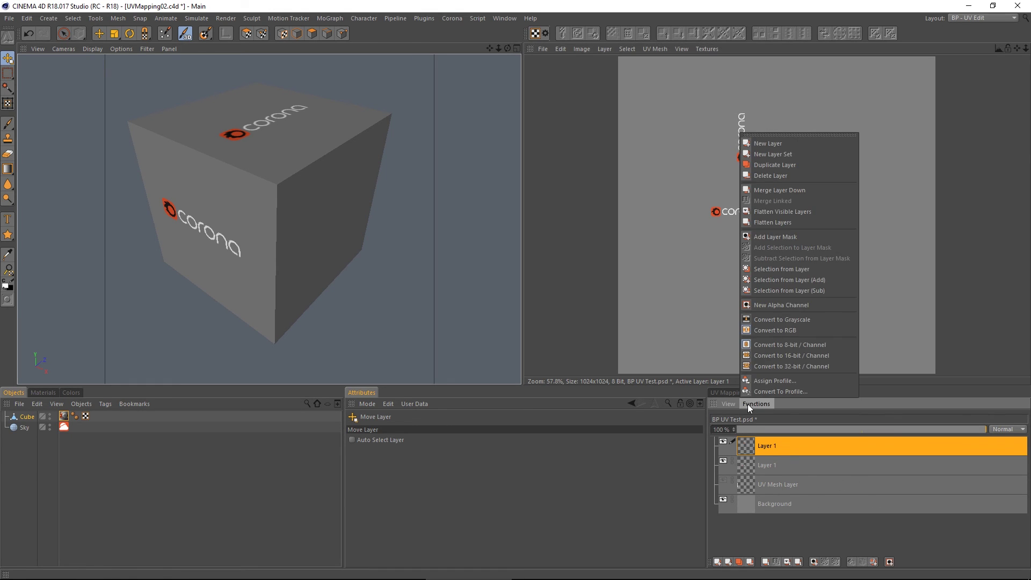
{"action": "left_click", "coordinate": [778, 143]}
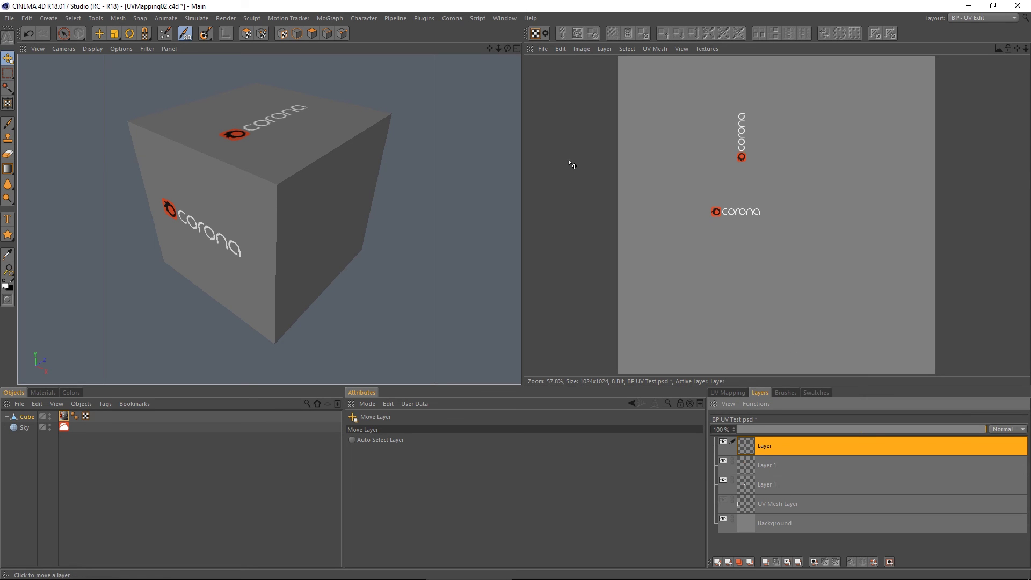
{"action": "left_click", "coordinate": [7, 123]}
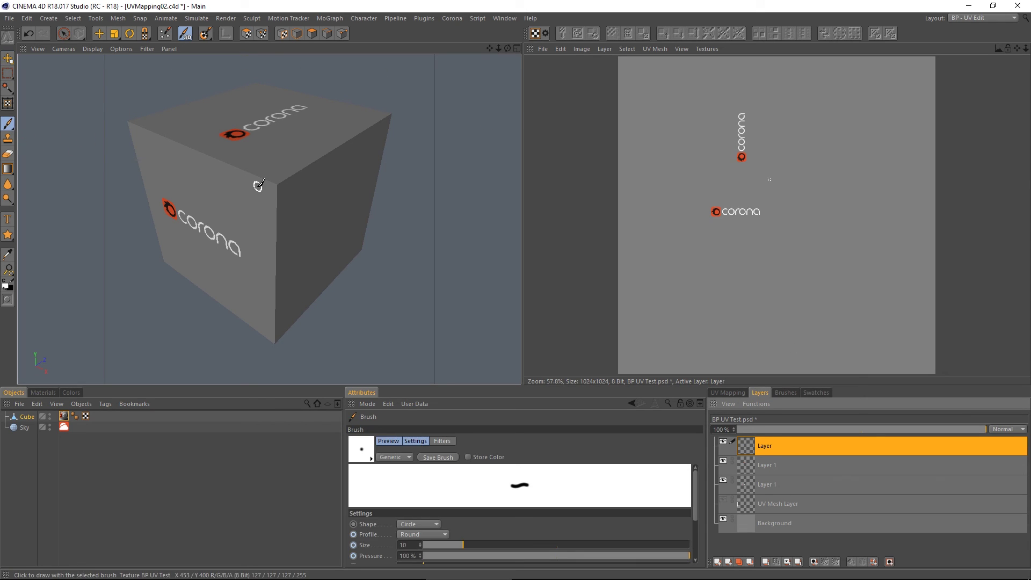
{"action": "mouse_move", "coordinate": [276, 177]}
{"action": "left_mouse_down"}
{"action": "mouse_move", "coordinate": [281, 206]}
{"action": "mouse_move", "coordinate": [319, 236]}
{"action": "mouse_move", "coordinate": [288, 169]}
{"action": "mouse_move", "coordinate": [333, 217]}
{"action": "mouse_move", "coordinate": [227, 175]}
{"action": "mouse_move", "coordinate": [182, 174]}
{"action": "mouse_move", "coordinate": [256, 197]}
{"action": "mouse_move", "coordinate": [300, 184]}
{"action": "mouse_move", "coordinate": [325, 157]}
{"action": "left_mouse_up"}
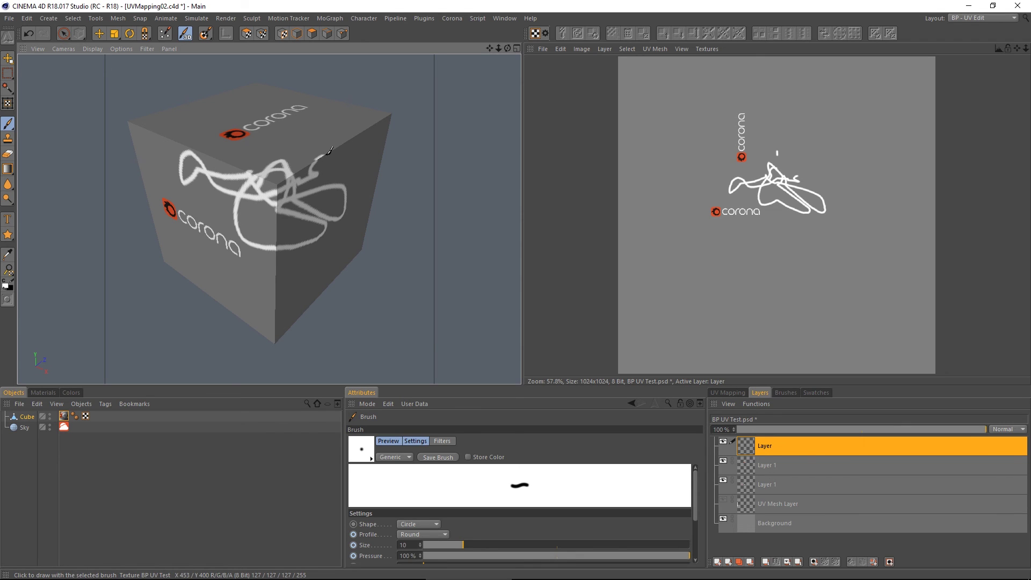
{"action": "left_click", "coordinate": [724, 443]}
{"action": "left_click", "coordinate": [724, 443]}
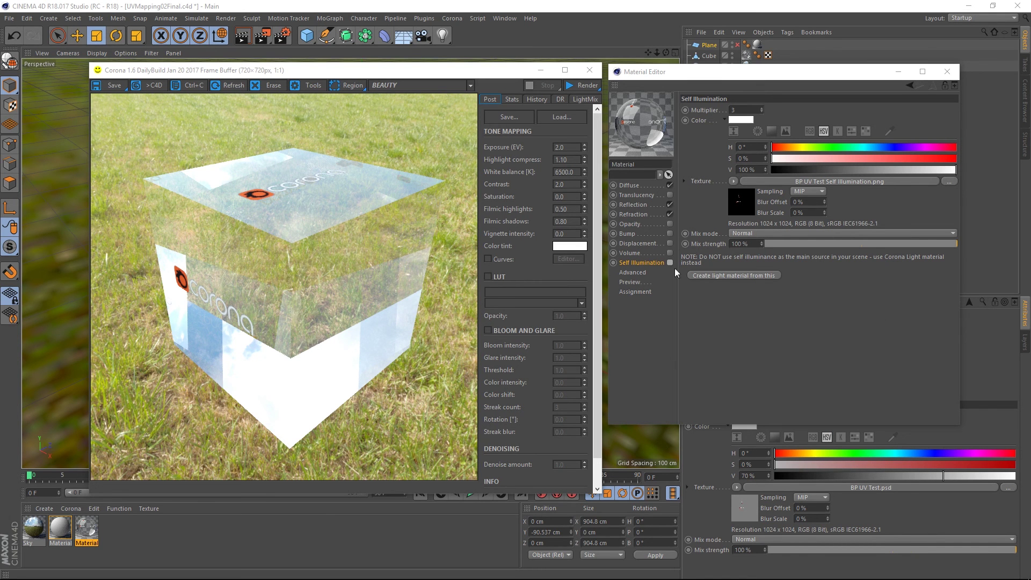
Step: Show the Refraction channel, check its BP UV Test Mask.png mask in Photoshop, and return
{"action": "left_click", "coordinate": [637, 215]}
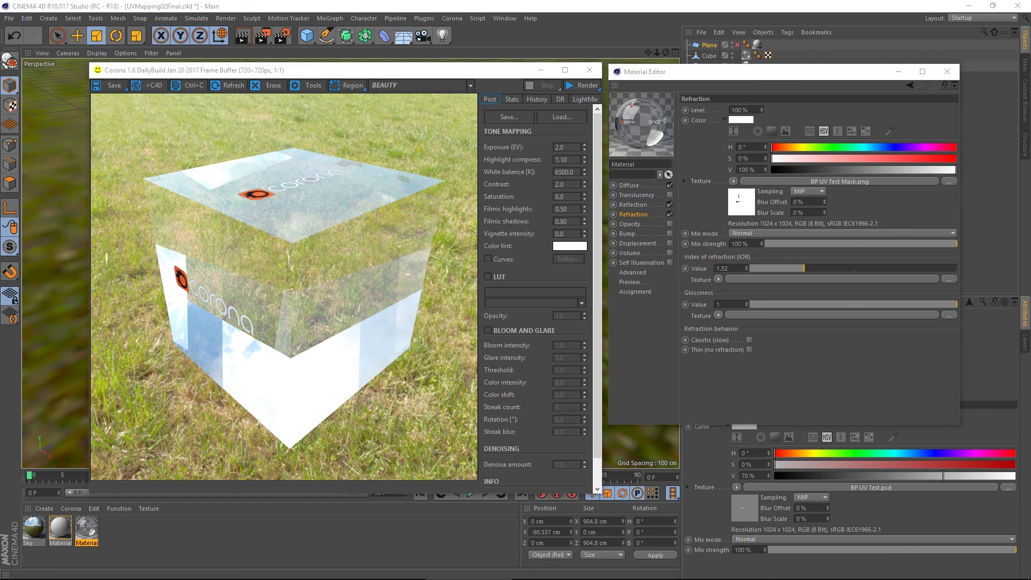
{"action": "key", "text": "alt+Tab"}
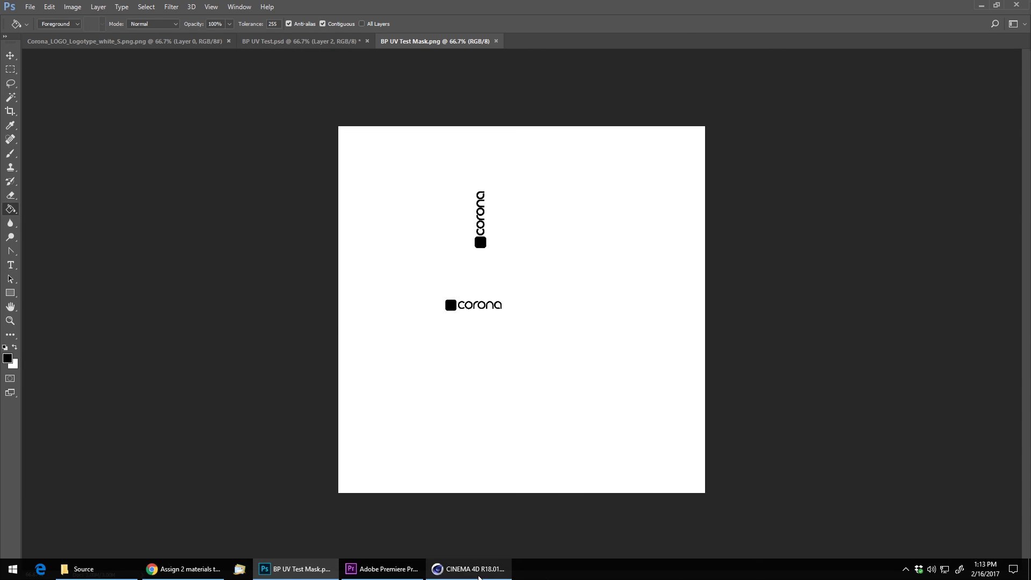
{"action": "left_click", "coordinate": [472, 569]}
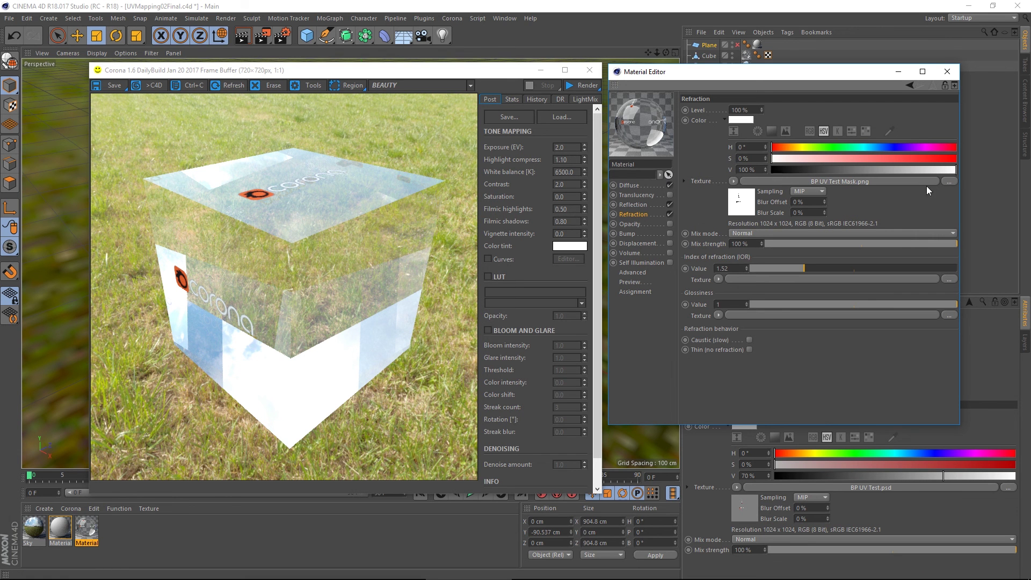
Step: Inspect the Reflection channel, then the Diffuse channel using BP UV Test.psd at 70% brightness
{"action": "left_click", "coordinate": [640, 205]}
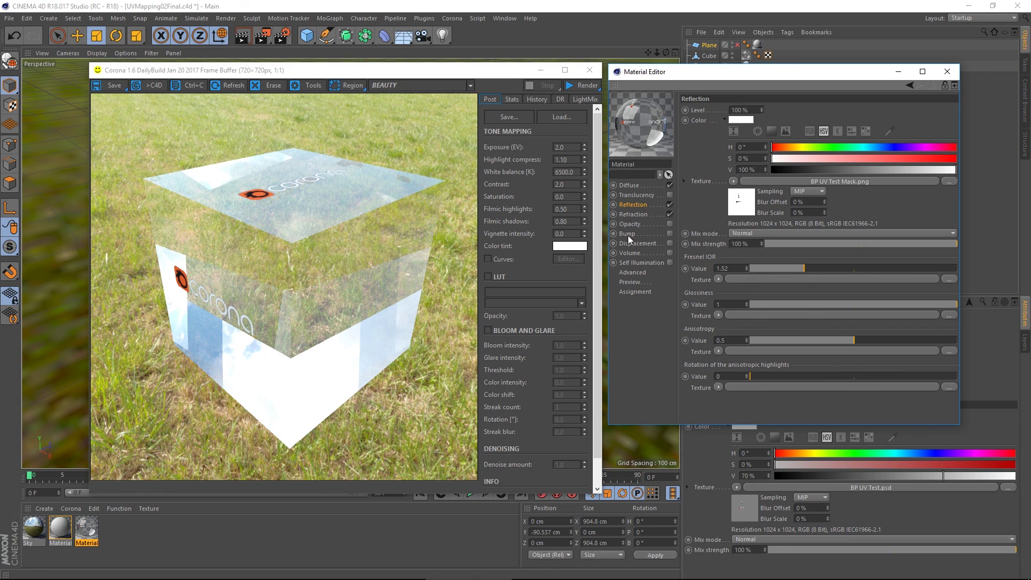
{"action": "left_click", "coordinate": [632, 187]}
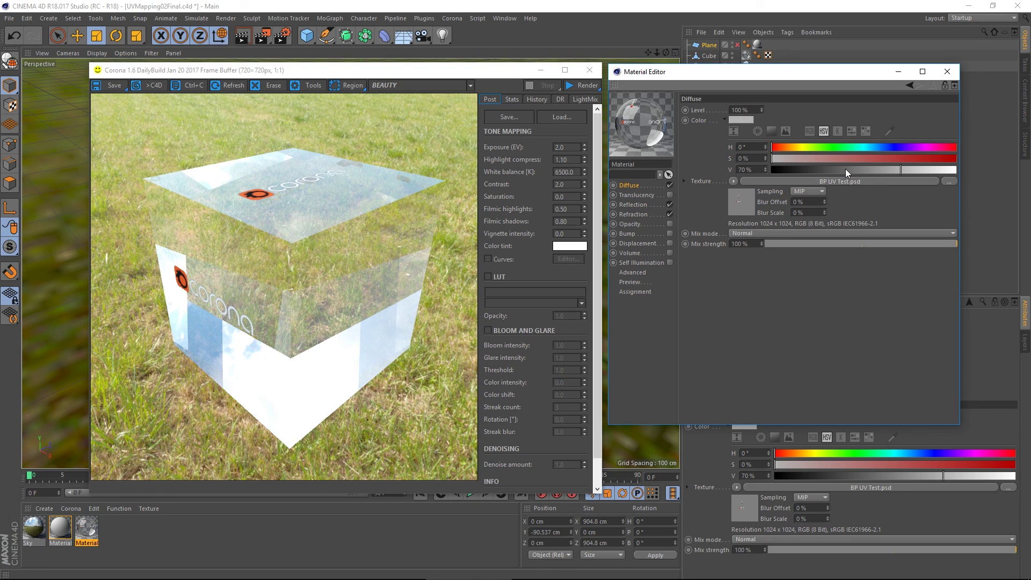